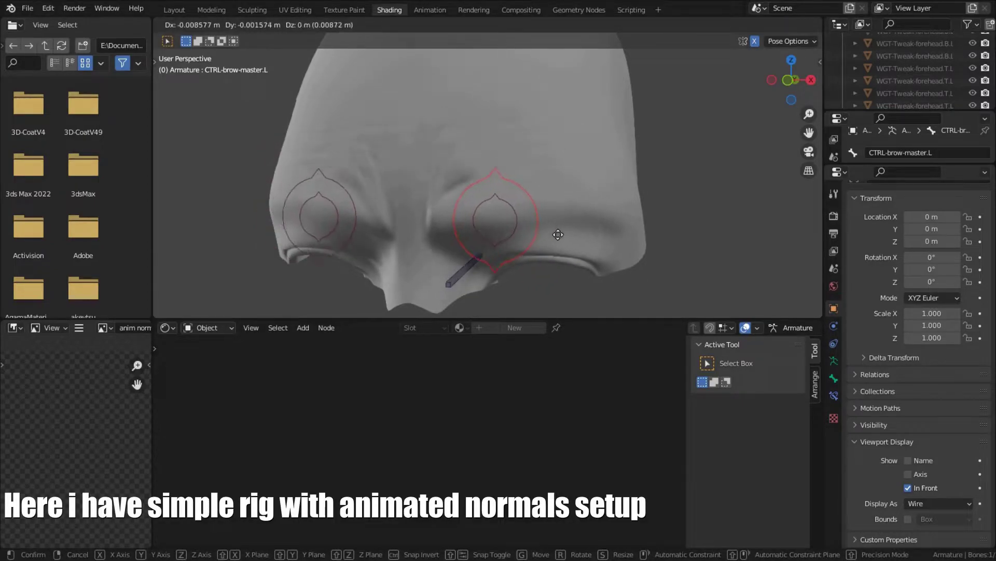
Step: Test-move the rig's left brow controls and cancel each move to check how the forehead wrinkle shading reacts
right_click(587, 228)
middle_click_drag(589, 227, 615, 225)
left_click(580, 200)
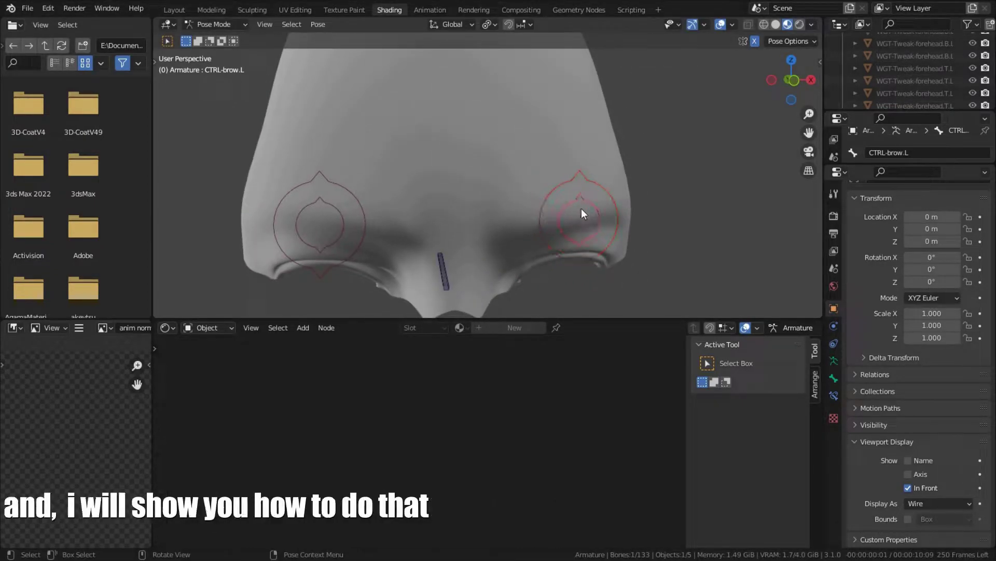
key("g")
right_click(577, 194)
left_click(587, 178)
key("g")
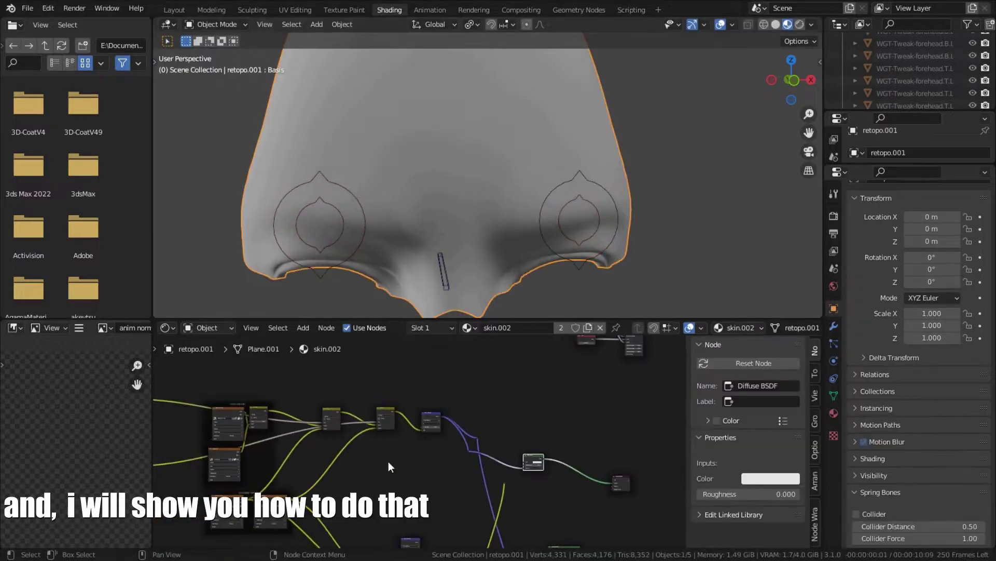
Step: Preview the main Normal Map node and the secondary normals' Normal Map node on the face mesh
middle_click_drag(388, 461, 516, 403)
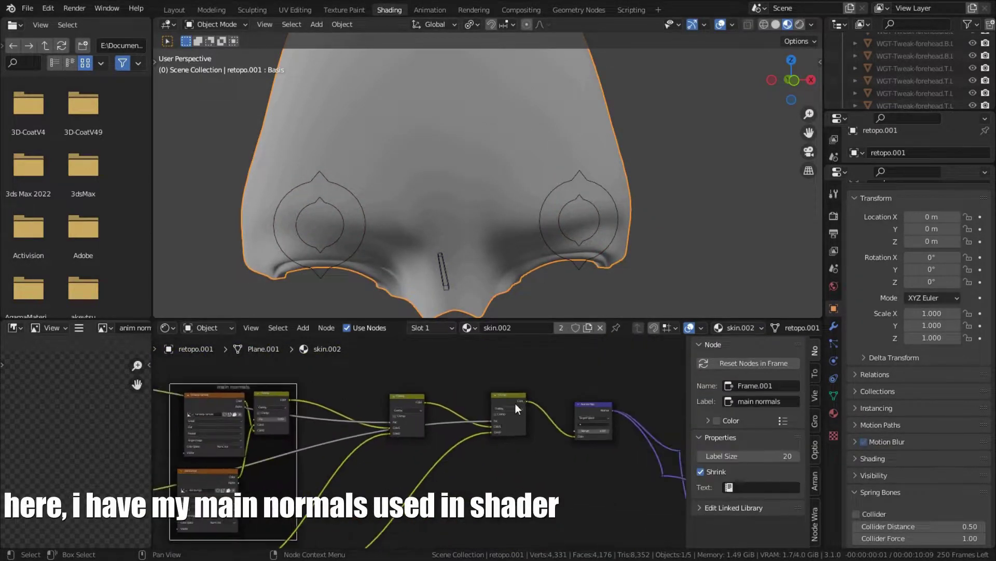
left_click(595, 407, "ctrl+shift")
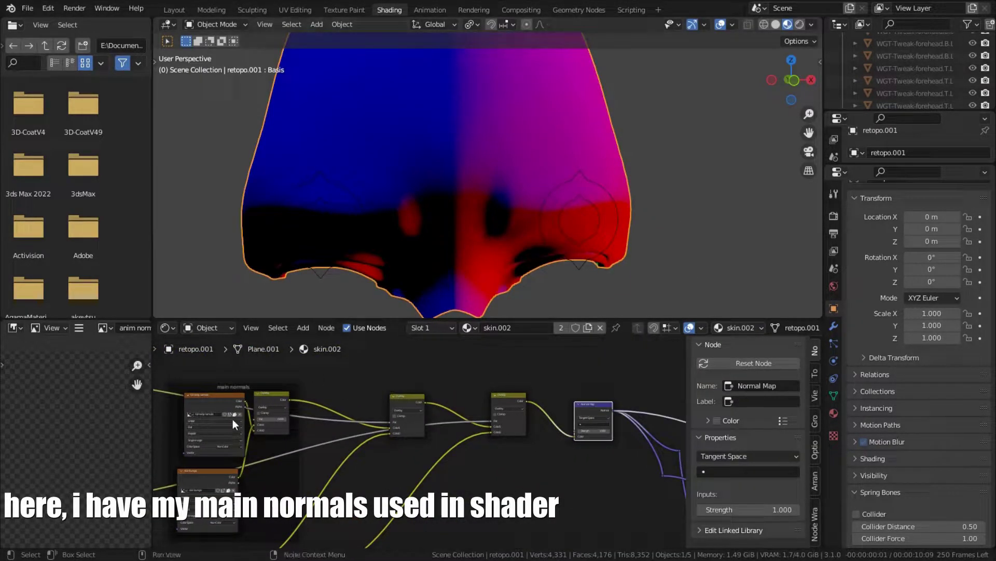
middle_click_drag(511, 534, 482, 470)
left_click(483, 469, "ctrl+shift")
left_click(490, 466, "ctrl+shift")
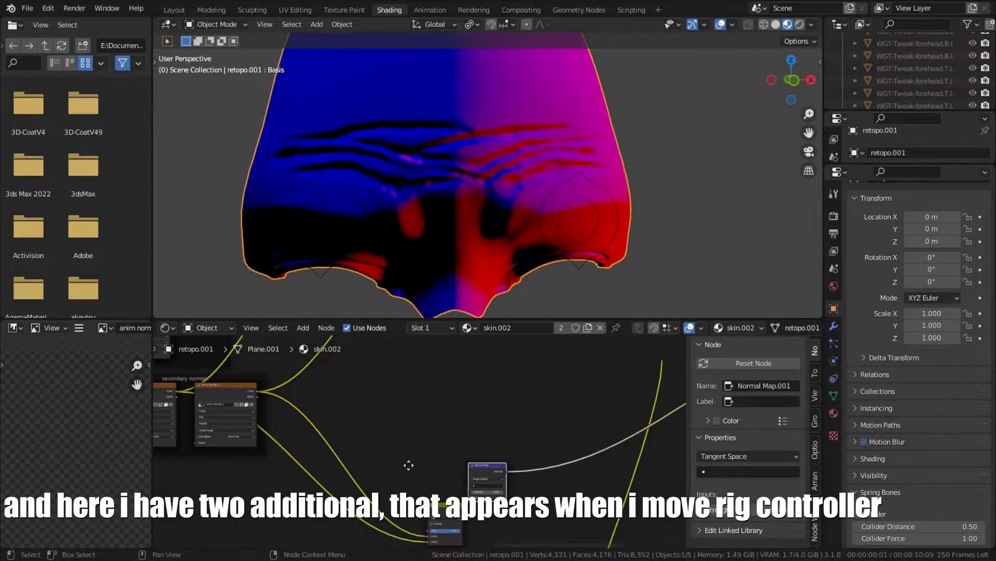
Step: Test-move the left brow control and lower the secondary normals' mix factor to preview the vertical wrinkle map
left_click(562, 183)
key("g")
right_click(551, 148)
left_click(564, 206)
left_click(478, 228)
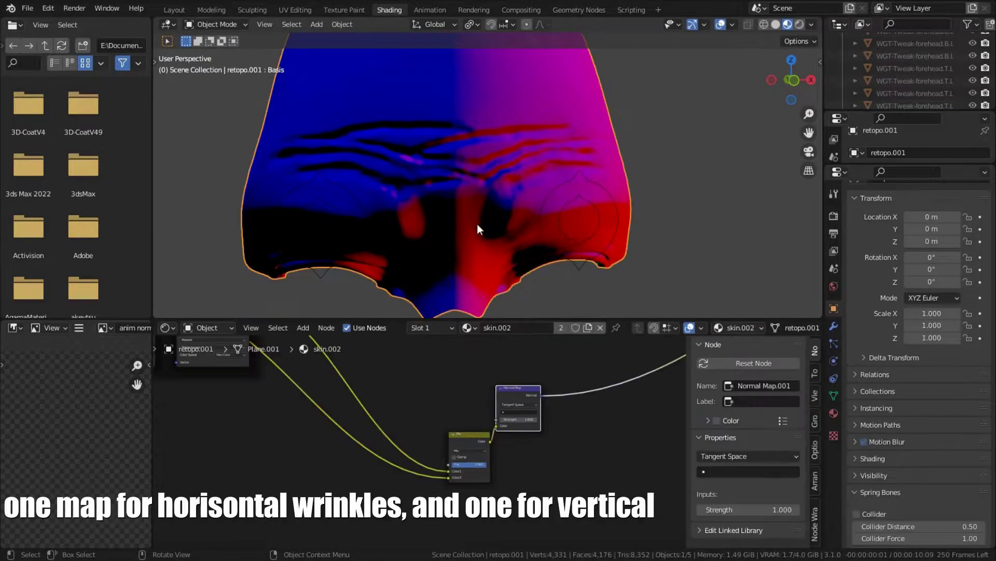
left_click_drag(476, 466, 451, 460)
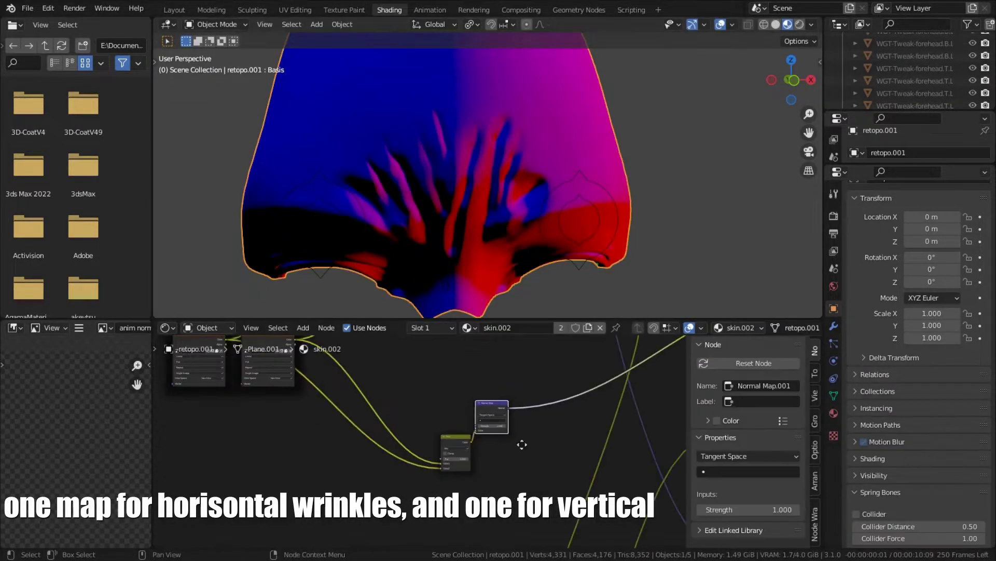
Step: Preview the left and right mask textures from the masks frame on the face mesh
scroll(314, 425, "up", 4)
scroll(313, 425, "up", 3)
middle_click_drag(313, 425, 189, 380)
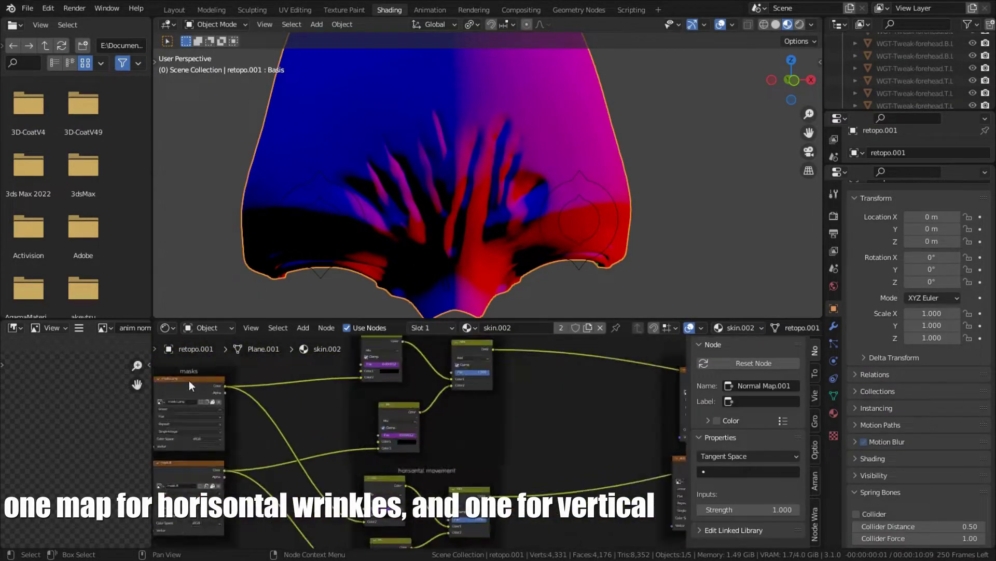
middle_click_drag(509, 337, 512, 354)
scroll(327, 431, "up", 2)
middle_click_drag(327, 431, 410, 441)
scroll(308, 464, "down", 2)
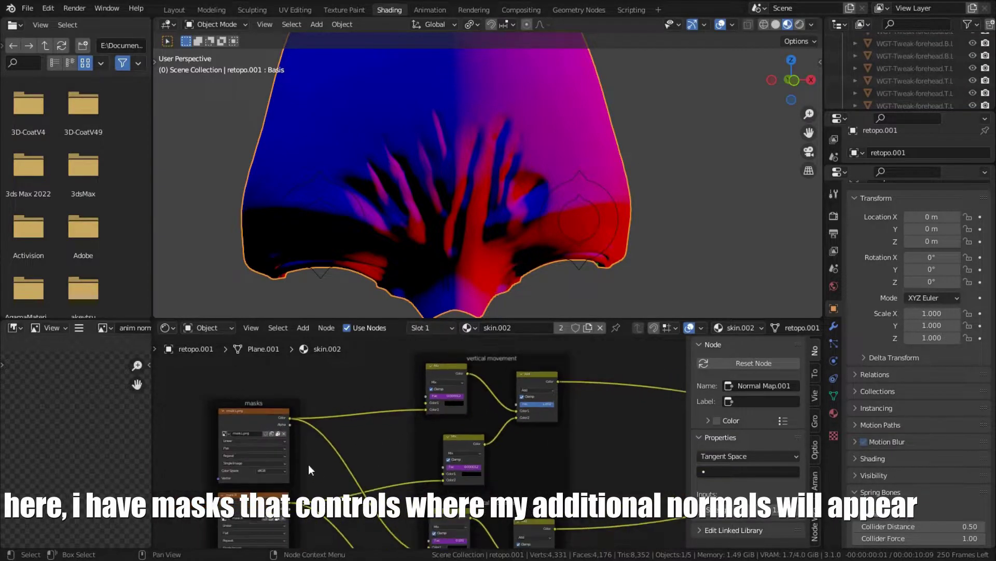
left_click(246, 416, "ctrl+shift")
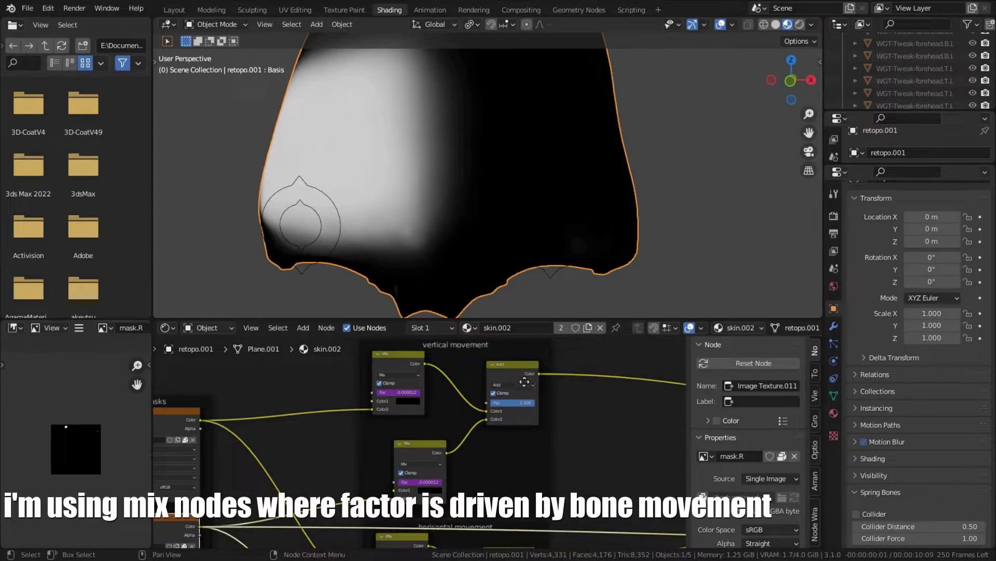
Step: Preview the Add nodes of the vertical movement and horizontal movement setups while test-moving the left brow control
middle_click_drag(525, 382, 552, 401)
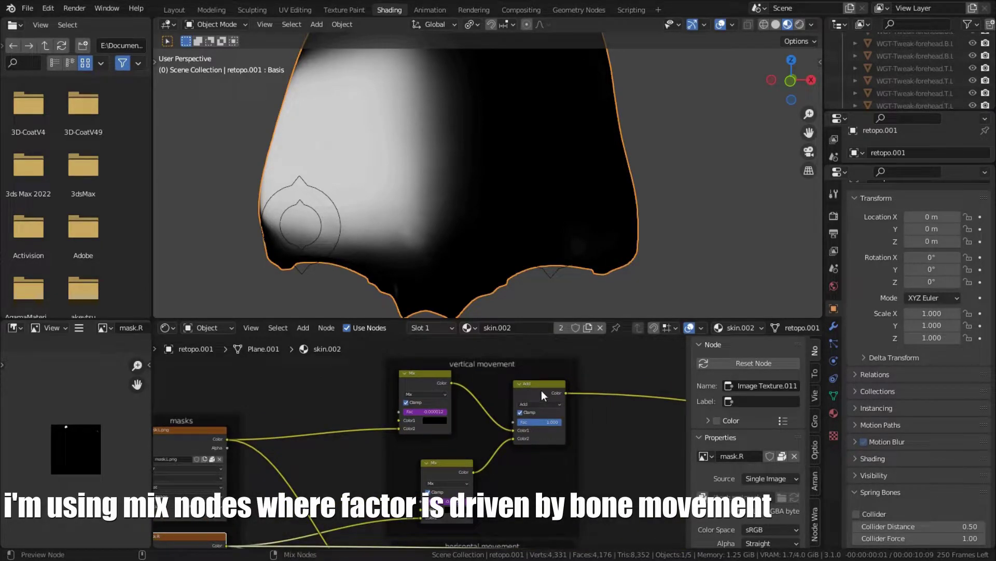
left_click(540, 391, "ctrl+shift")
left_click(553, 279)
key("g")
right_click(691, 189)
left_click(528, 160)
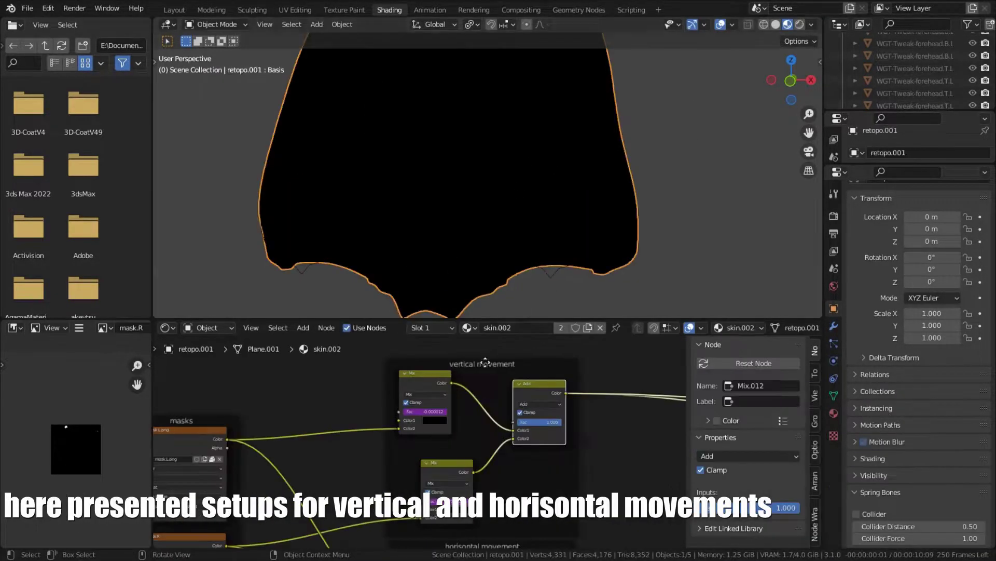
left_click(514, 357, "ctrl+shift")
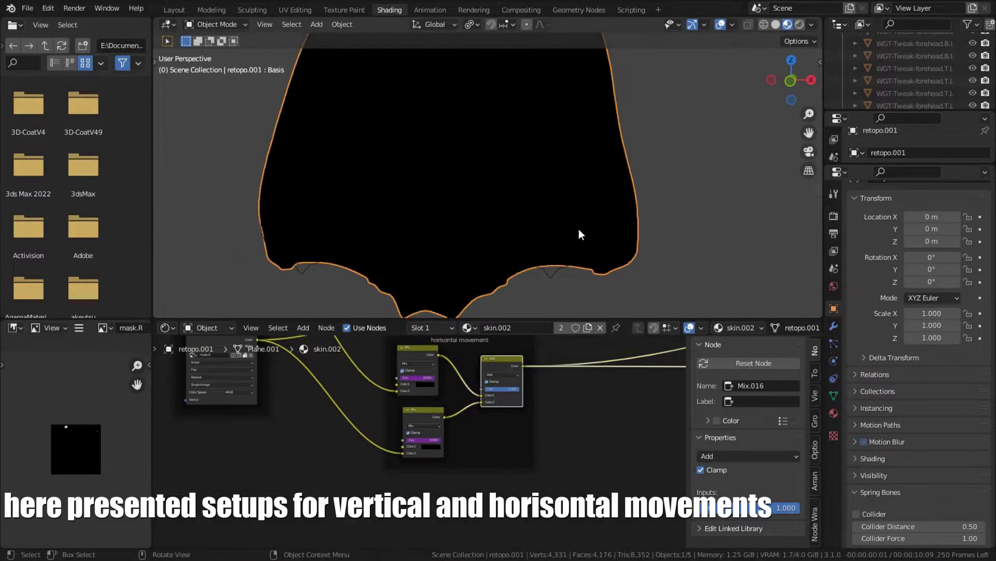
left_click(562, 272)
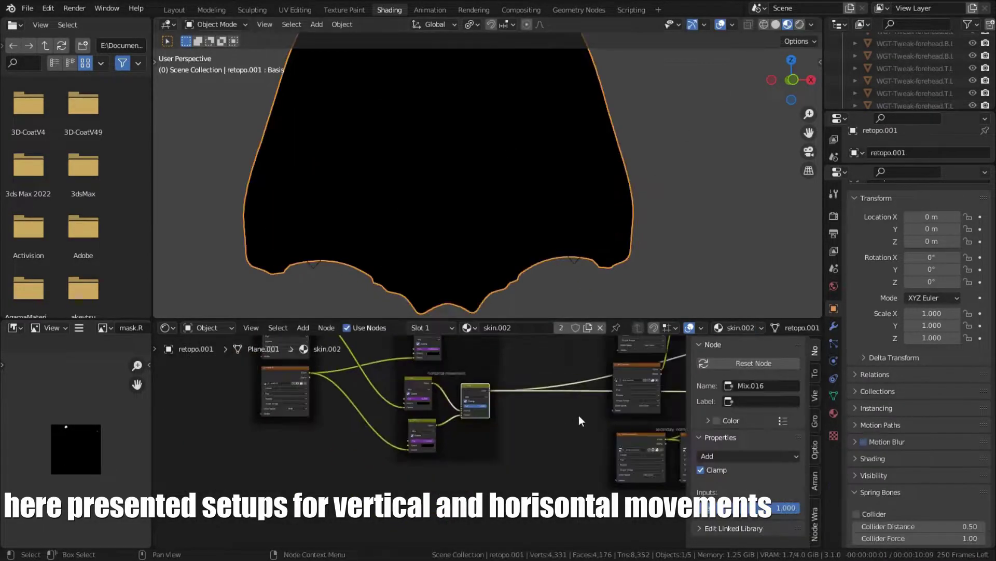
Step: Preview the overlay mix node and the main Normal Map node while test-moving the left brow master control
left_click(417, 407, "ctrl+shift")
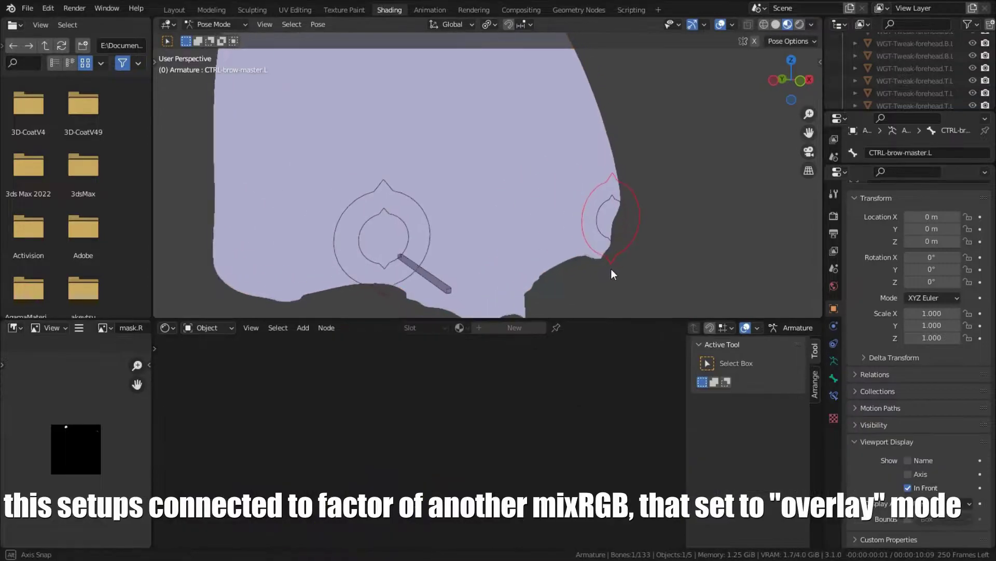
key("g")
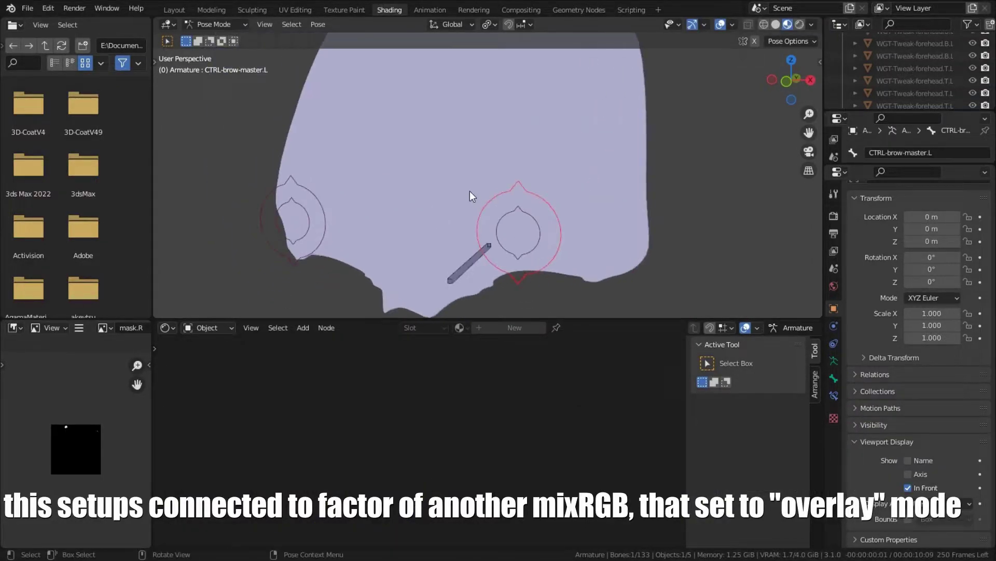
left_click(469, 191)
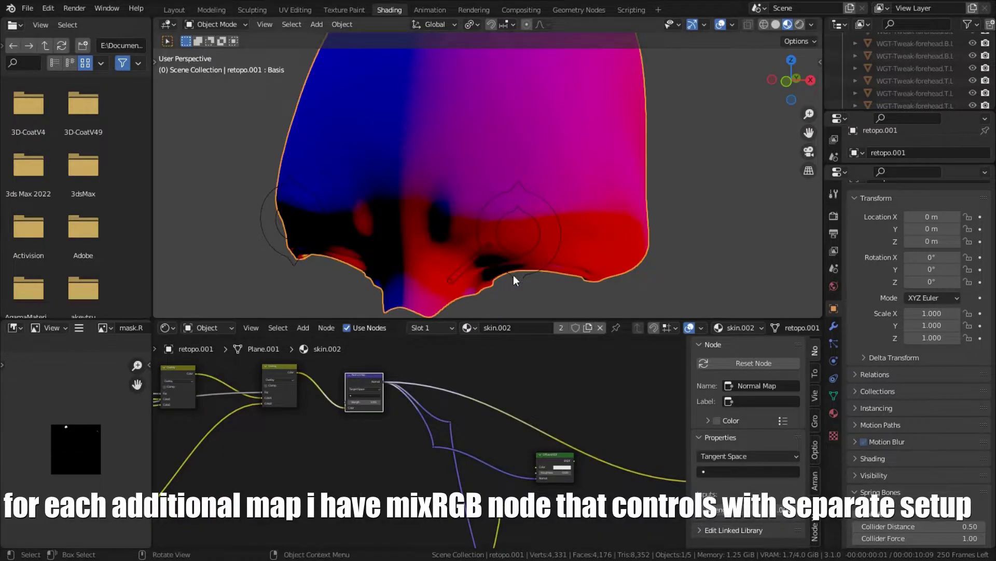
left_click(522, 280)
key("g")
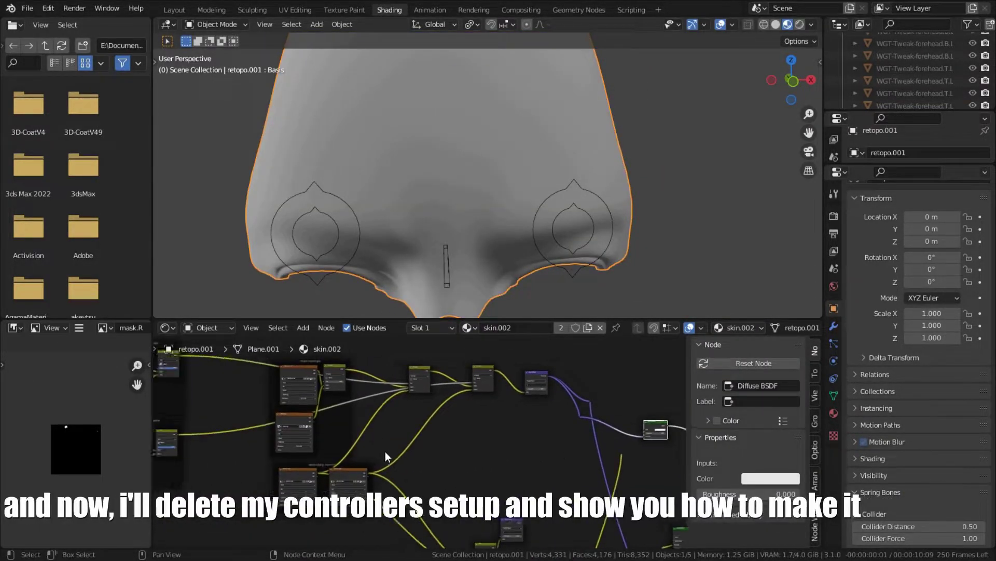
Step: Delete the two overlay mix nodes between the main normals frame and the Normal Map node
scroll(385, 450, "up", 2)
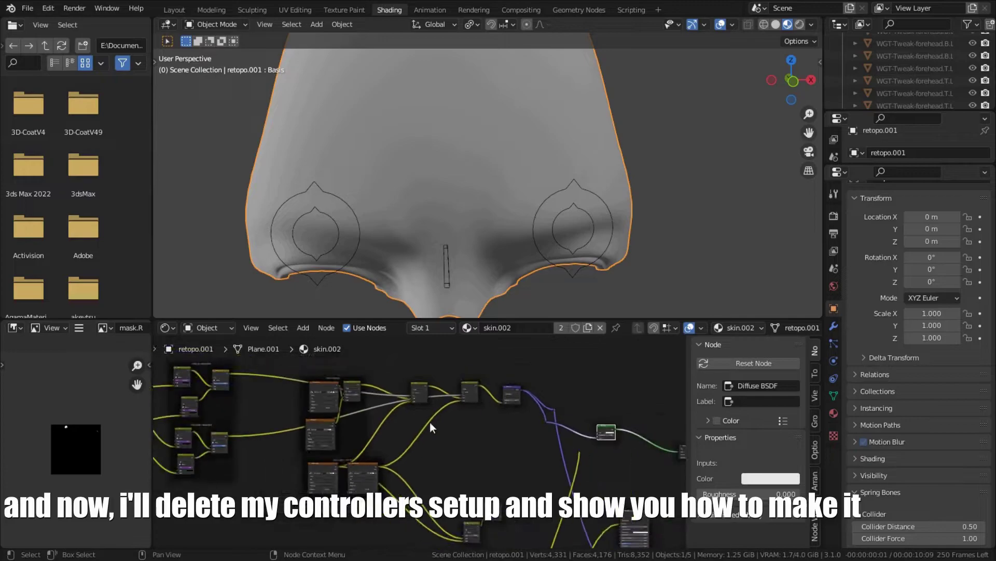
key("c")
scroll(440, 423, "down", 7)
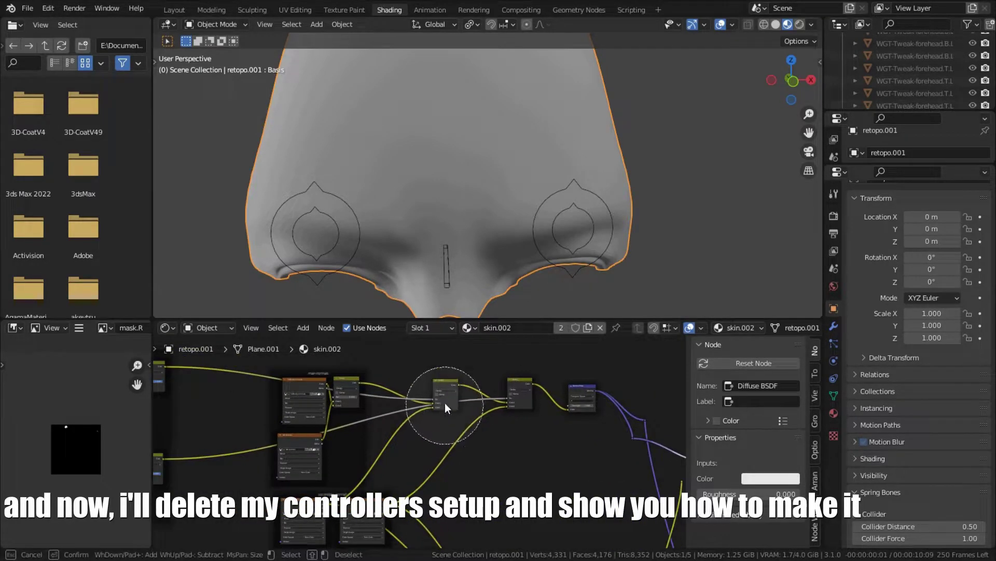
left_click_drag(444, 402, 494, 403)
key("Escape")
key("x")
Step: Delete the mix and add nodes inside the horizontal movement frame
middle_click_drag(429, 445, 363, 363)
scroll(384, 416, "up", 6)
key("c")
left_click_drag(410, 465, 395, 462)
key("Escape")
key("x")
Step: Delete the two Mix nodes and the Add node inside the vertical movement frame
middle_click_drag(402, 353, 416, 432)
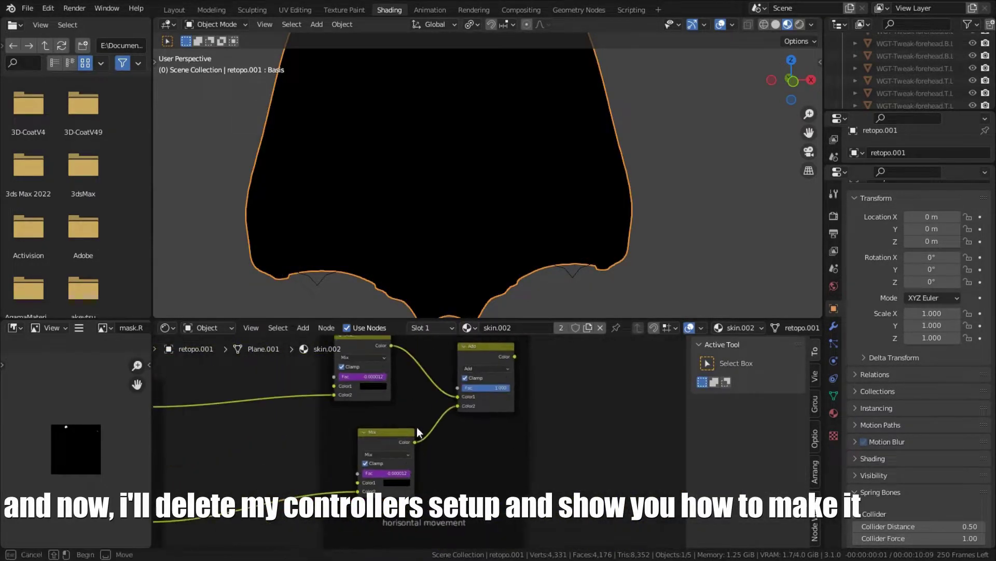
left_click(414, 435)
key("x")
key("x")
left_click(452, 397)
key("x")
key("Home")
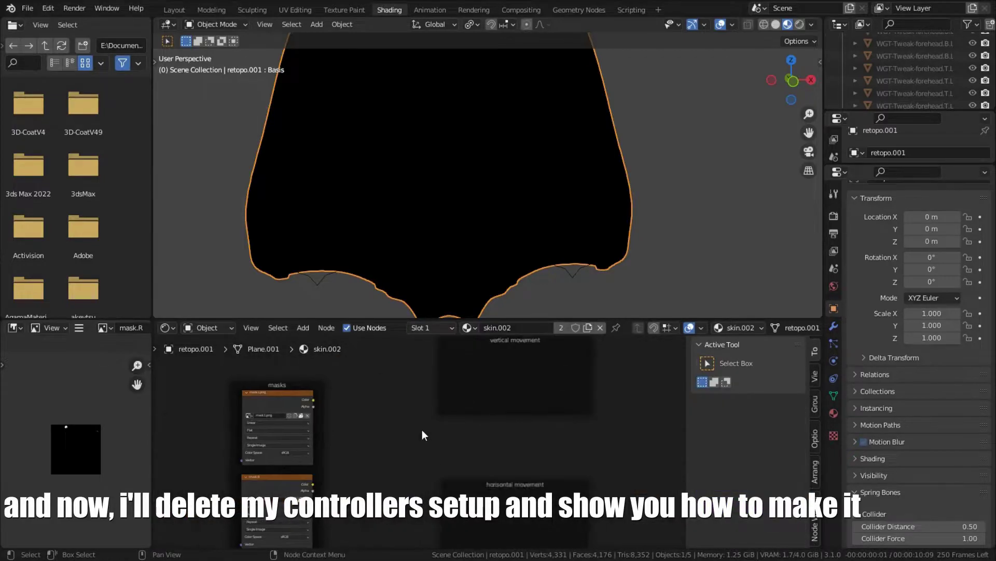
Step: Add a MixRGB node in the vertical movement frame and connect the mask.L.png Color output to its Color2
key("shift+a")
mouse_move(402, 428)
mouse_move(386, 471)
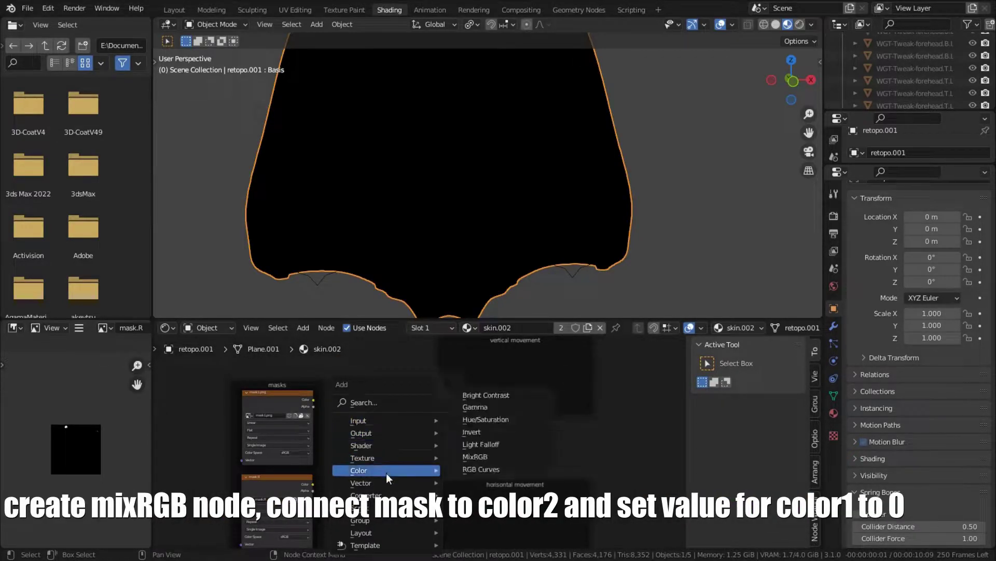
left_click(488, 464)
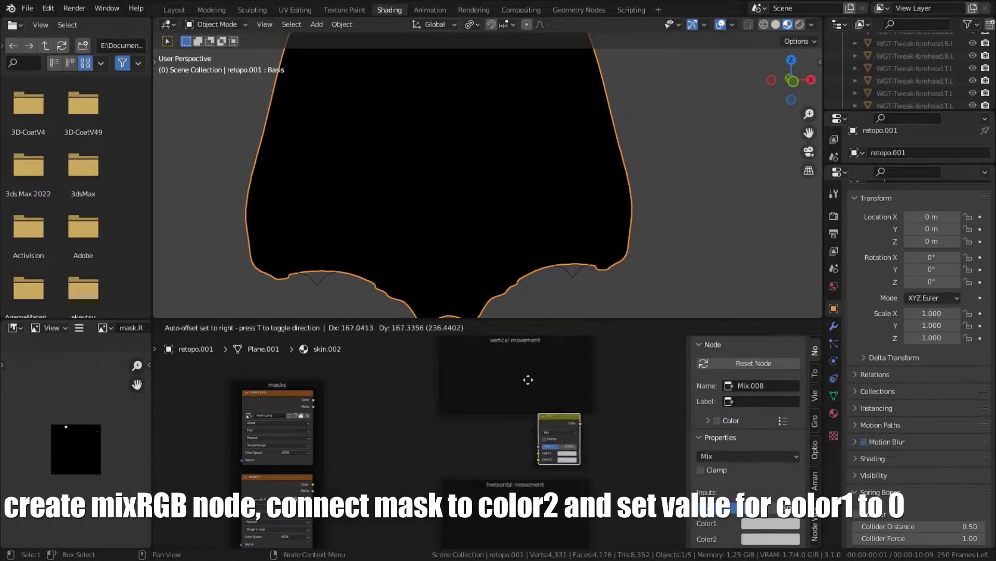
left_click(470, 352)
scroll(334, 427, "up", 1)
left_click_drag(319, 414, 496, 406)
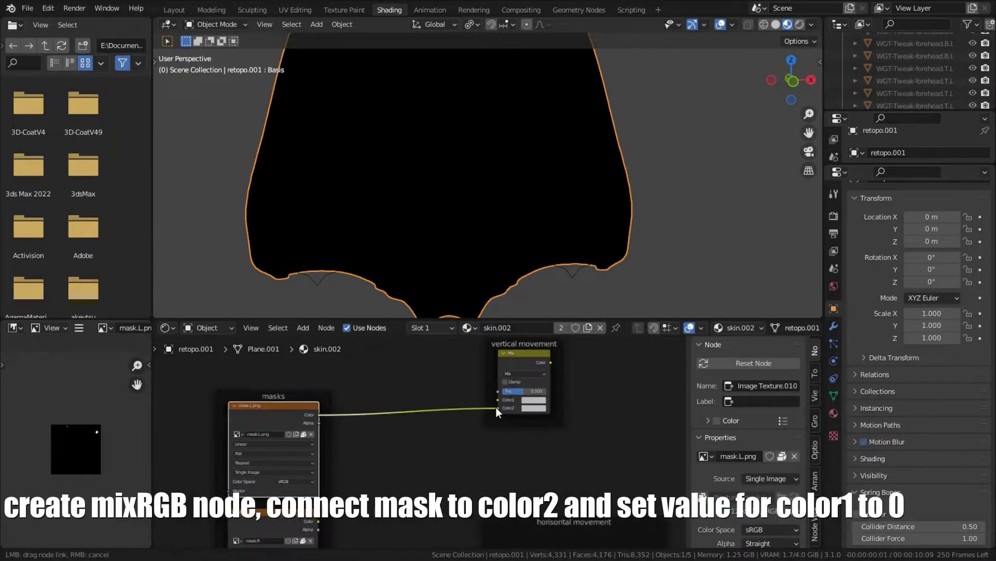
Step: Set Color1 of the new vertical movement Mix node to black
middle_click_drag(496, 407, 327, 442)
scroll(328, 442, "up", 5)
left_click(383, 430)
left_click_drag(463, 335, 463, 353)
Step: Preview the vertical movement Mix node on the mesh and sweep its factor from 0 to 1.000
left_click(370, 407, "ctrl+shift")
left_click_drag(366, 417, 332, 417)
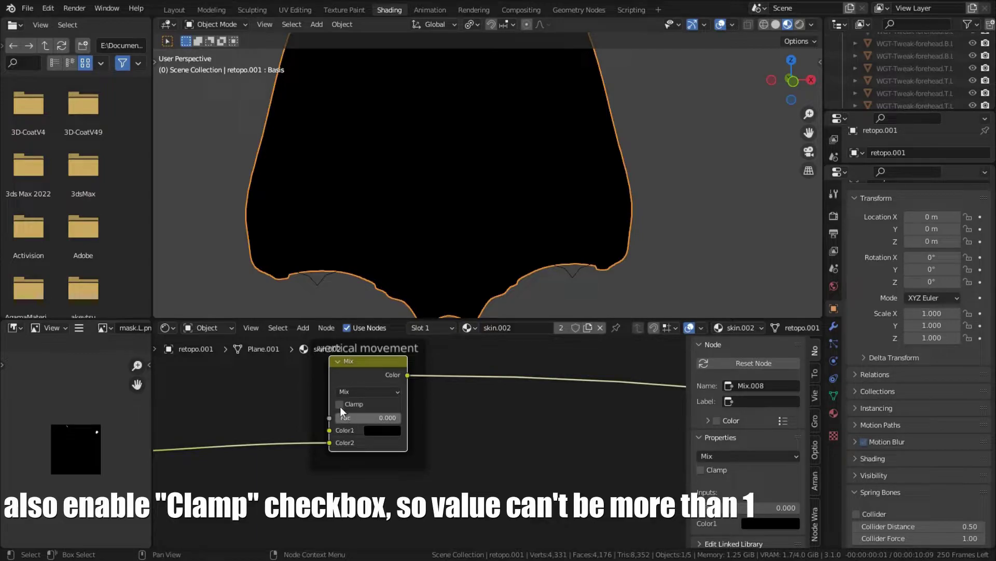
left_click_drag(358, 419, 400, 419)
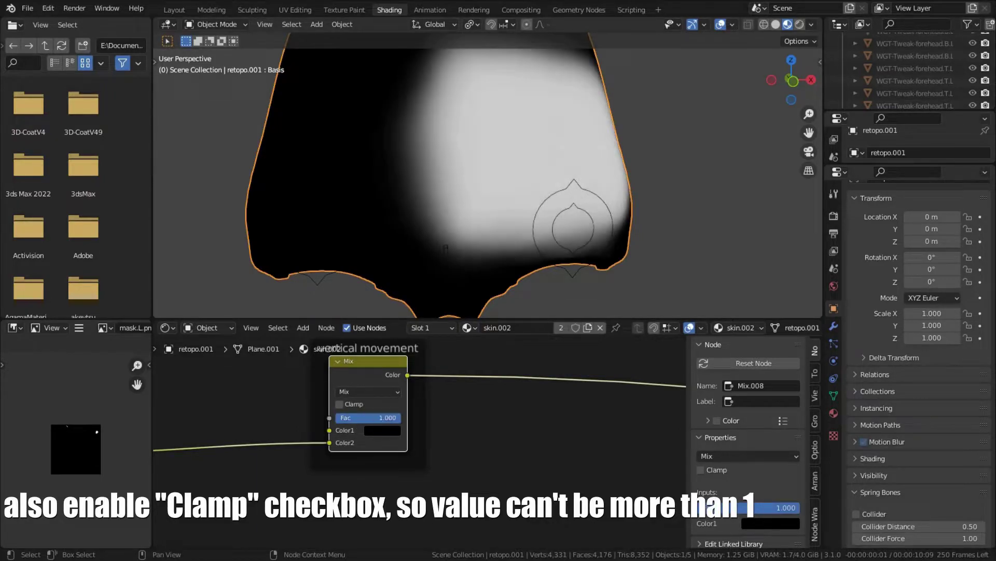
Step: Combine the main normals as Color1 and the secondary wrinkle normals as Color2 in a Mix node placed beside the main normals frame
scroll(384, 418, "down", 8)
middle_click_drag(347, 393, 171, 397)
scroll(249, 415, "up", 3)
middle_click_drag(239, 432, 273, 397)
middle_click_drag(550, 423, 397, 351)
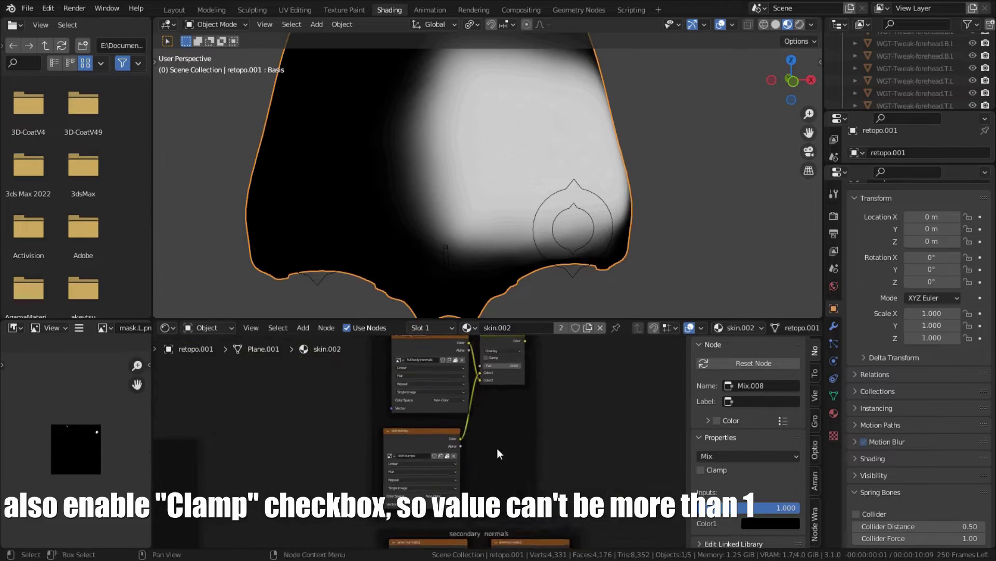
scroll(497, 448, "down", 2)
mouse_move(497, 449)
middle_mouse_down()
mouse_move(458, 426)
mouse_move(457, 479)
middle_mouse_up()
left_click(412, 520)
left_click(412, 519, "ctrl+shift")
scroll(455, 470, "down", 2)
left_click(414, 520, "ctrl+shift")
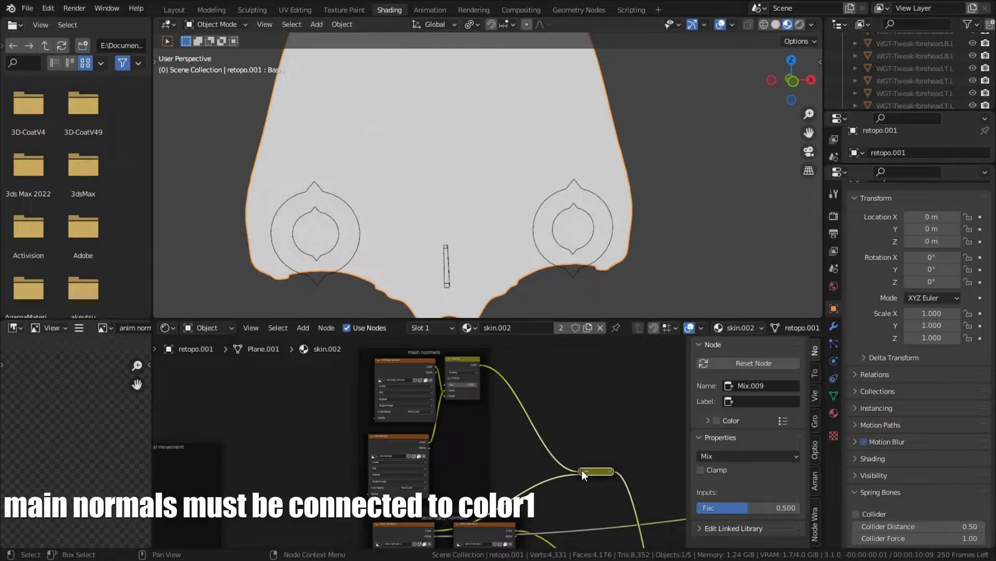
left_click(581, 469)
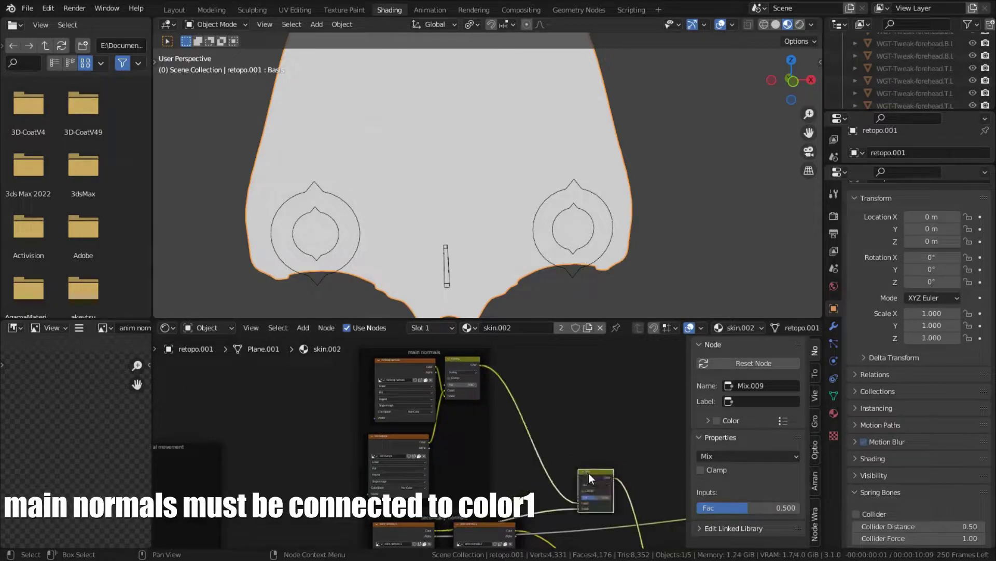
left_click_drag(589, 473, 535, 366)
Step: Set the blending mode of the Mix node combining main and secondary normals to Overlay
middle_click_drag(545, 387, 344, 456)
scroll(344, 457, "up", 6)
middle_click_drag(401, 480, 517, 429)
middle_click_drag(438, 438, 538, 447)
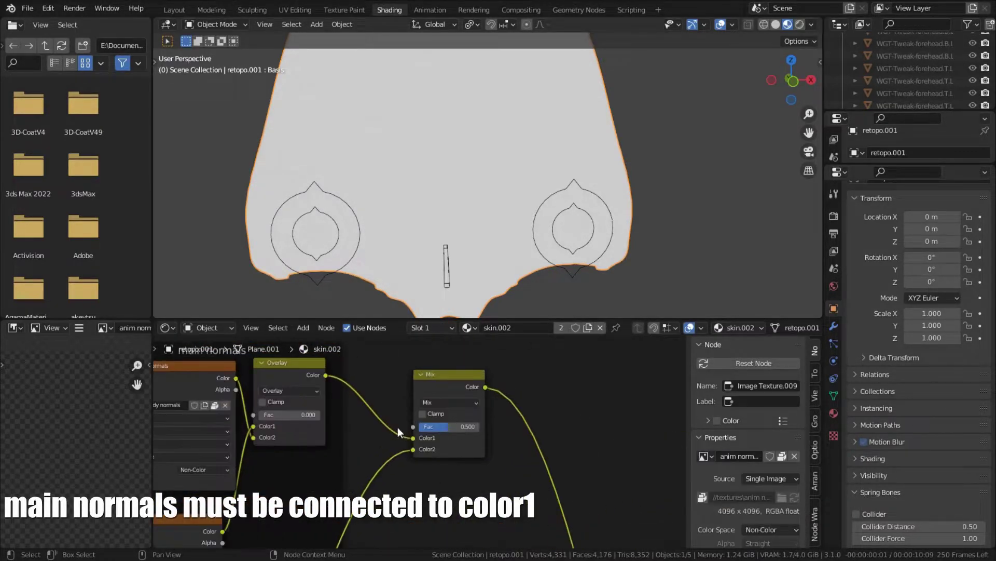
middle_click_drag(398, 427, 523, 431)
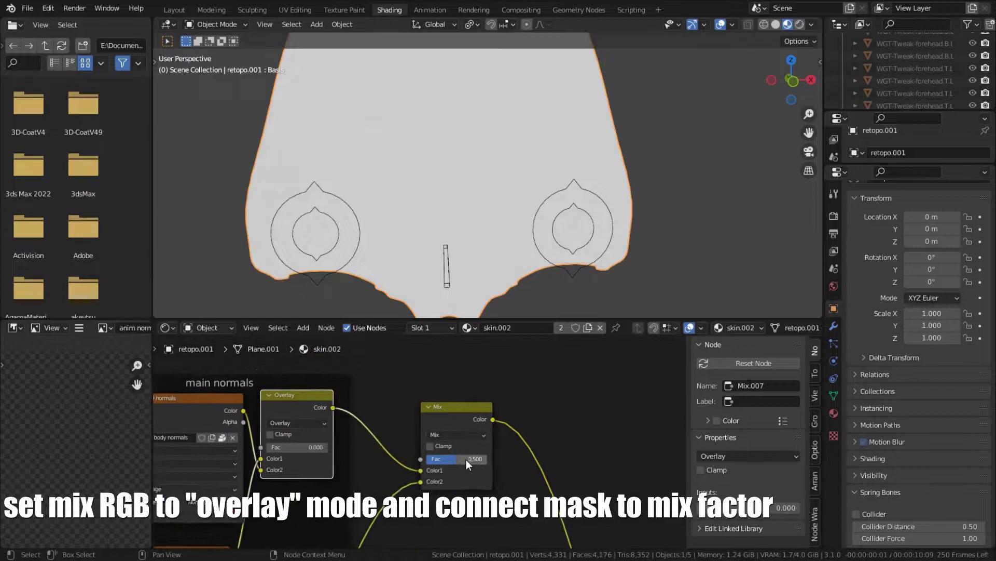
scroll(466, 460, "up", 2)
left_click(475, 432)
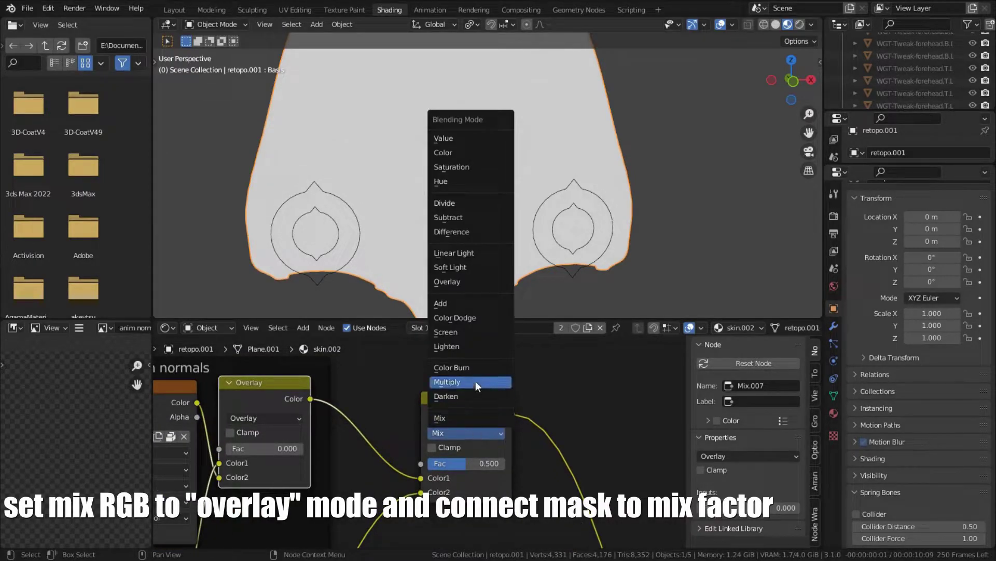
left_click(482, 282)
scroll(362, 493, "up", 1)
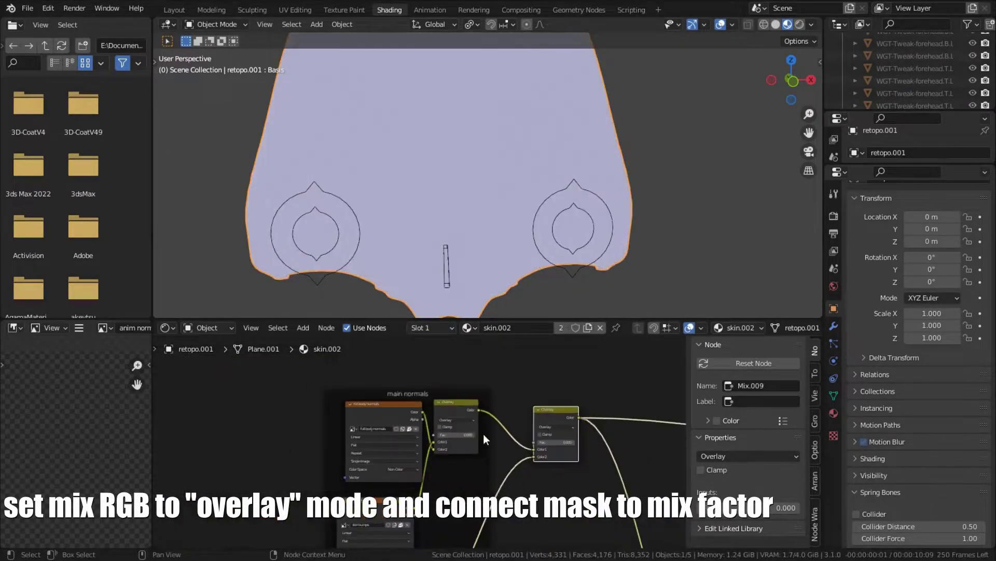
Step: Connect the Color output of the vertical movement Mix node to the Fac input of the new Overlay node
middle_click_drag(483, 434, 779, 433)
scroll(336, 384, "up", 2)
left_click_drag(337, 385, 587, 466)
scroll(388, 446, "down", 2)
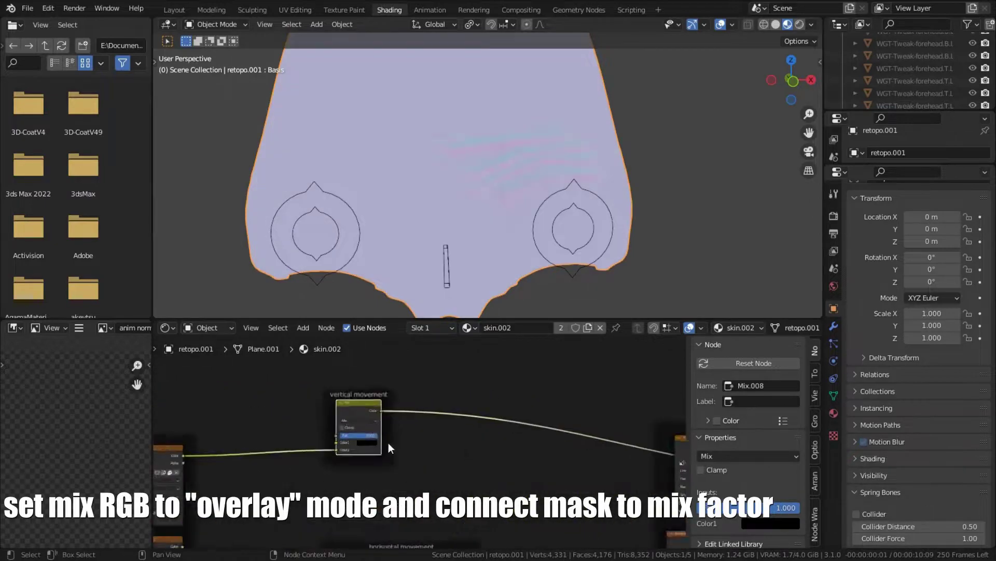
Step: Preview the output of the Normal Map node fed by the new Overlay node on the face mesh
scroll(388, 442, "down", 2)
scroll(484, 409, "up", 4)
middle_click_drag(670, 452, 406, 422)
middle_click_drag(573, 164, 524, 187)
scroll(569, 460, "down", 2)
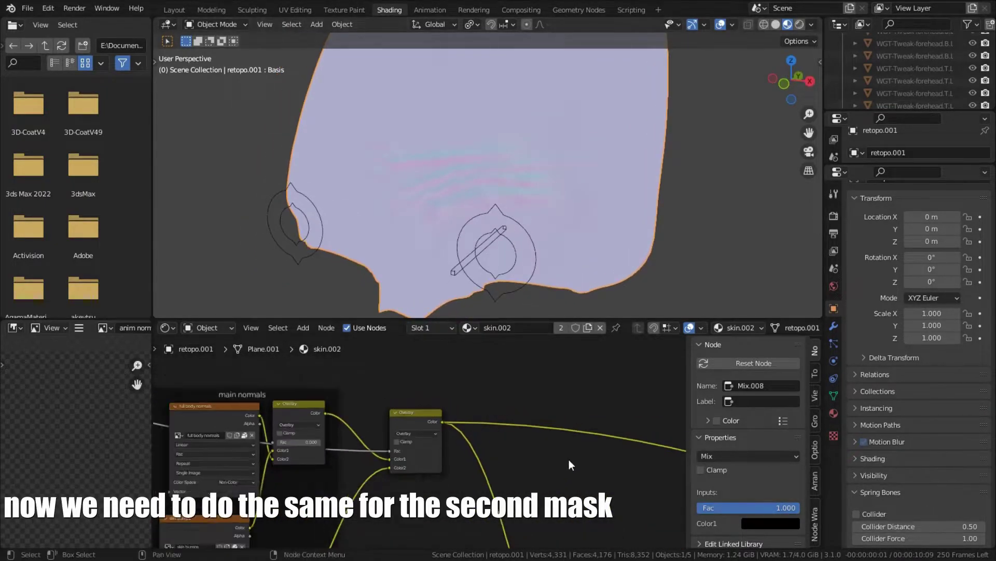
middle_click_drag(569, 459, 318, 426)
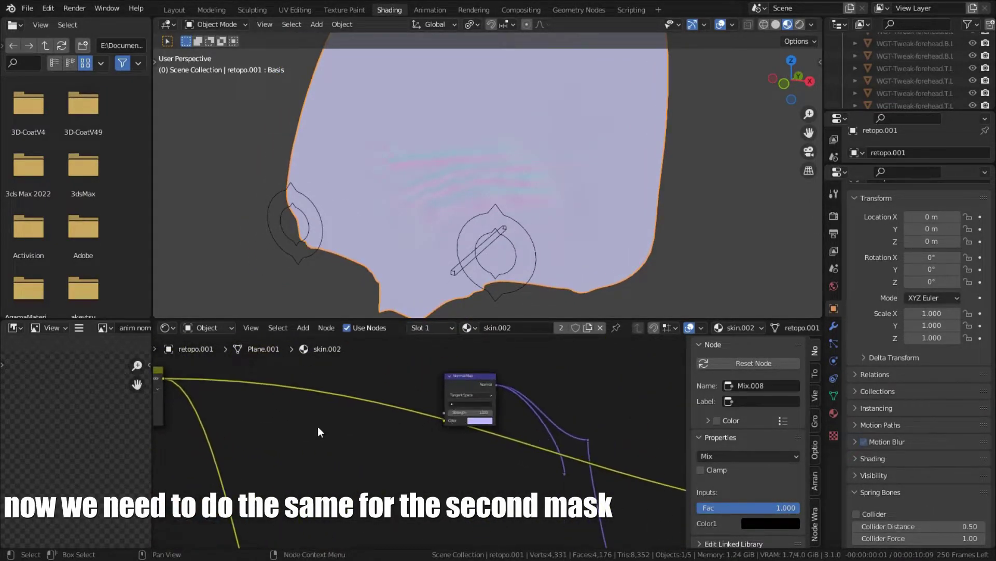
left_click(469, 385, "ctrl+shift")
middle_click_drag(521, 249, 543, 241)
Step: Duplicate the Mix node in the vertical movement frame and place the copy directly below the original
scroll(442, 416, "up", 4)
middle_click_drag(223, 415, 492, 378)
left_click(503, 402)
key("shift+d")
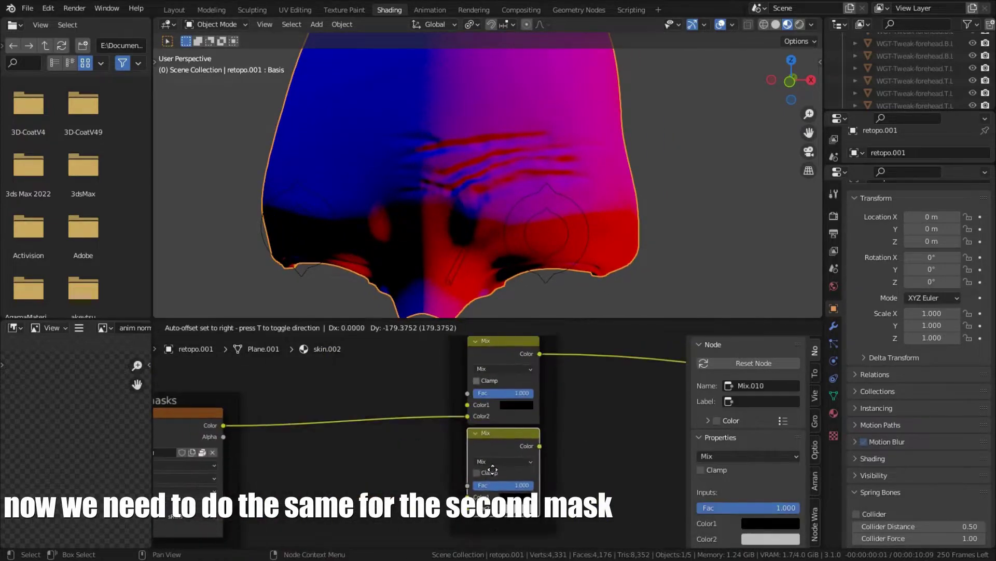
left_click(492, 471)
Step: Connect the Color output of the mask.R image texture to Color2 of the duplicated Mix node
scroll(492, 471, "down", 4)
middle_click_drag(492, 471, 482, 392)
left_click_drag(287, 467, 465, 418)
scroll(397, 411, "up", 2)
middle_click_drag(396, 411, 324, 453)
scroll(439, 416, "up", 2)
middle_click_drag(439, 417, 406, 473)
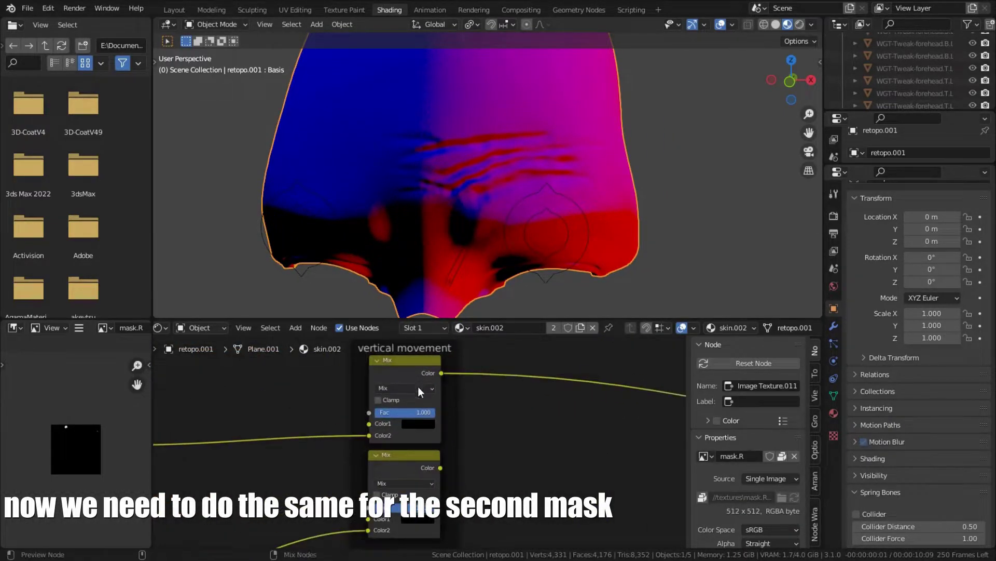
Step: Combine the outputs of the two vertical movement Mix nodes in an Add node with its factor at 1.000
right_click_drag(404, 371, 397, 462, "ctrl+shift")
middle_click_drag(476, 460, 450, 458)
scroll(418, 462, "up", 1)
key("h")
scroll(418, 470, "up", 1)
left_click(474, 442)
left_click(486, 319)
scroll(485, 441, "up", 1)
left_click(433, 477)
left_click_drag(456, 496, 499, 496)
Step: Arrange the nodes in the vertical movement frame and enable Clamp on the Add node and both Mix nodes
left_click_drag(460, 430, 432, 372)
left_click(384, 347)
key("g")
middle_click_drag(384, 347, 431, 375)
left_click(512, 399)
left_click(324, 375)
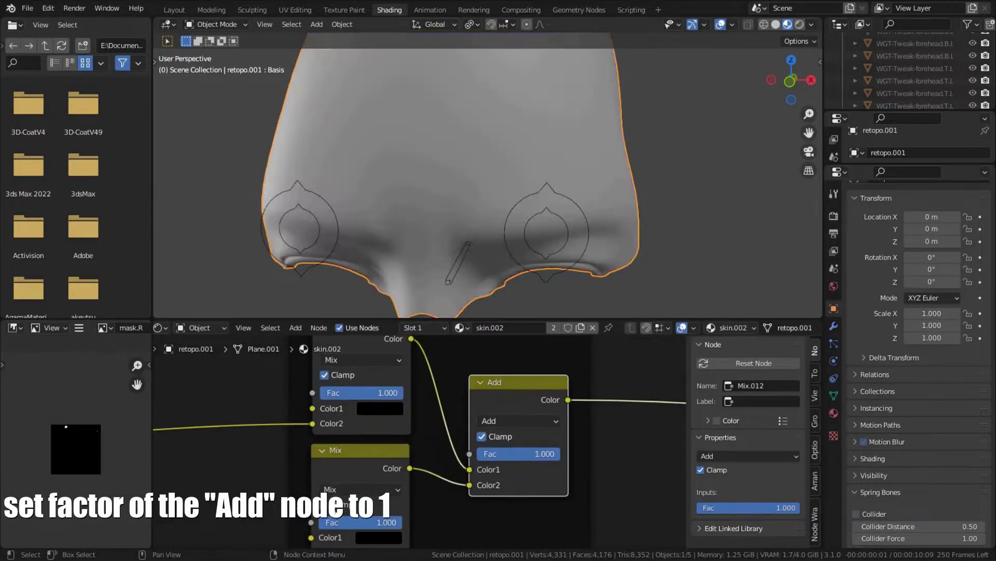
scroll(357, 413, "down", 2)
middle_click_drag(513, 145, 502, 216)
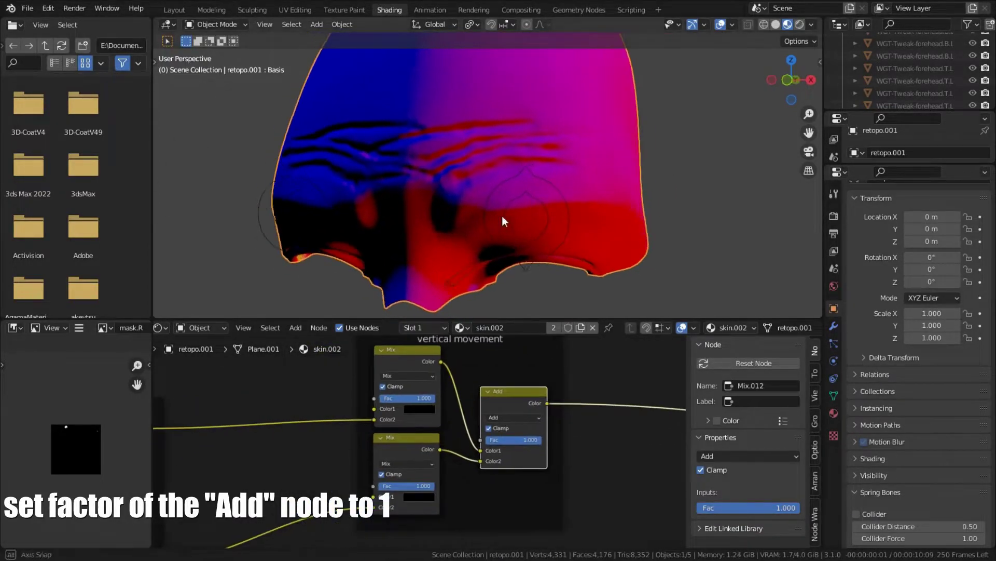
Step: Test-move the brow controls of the armature in Pose Mode and cancel the movement
left_click(545, 257)
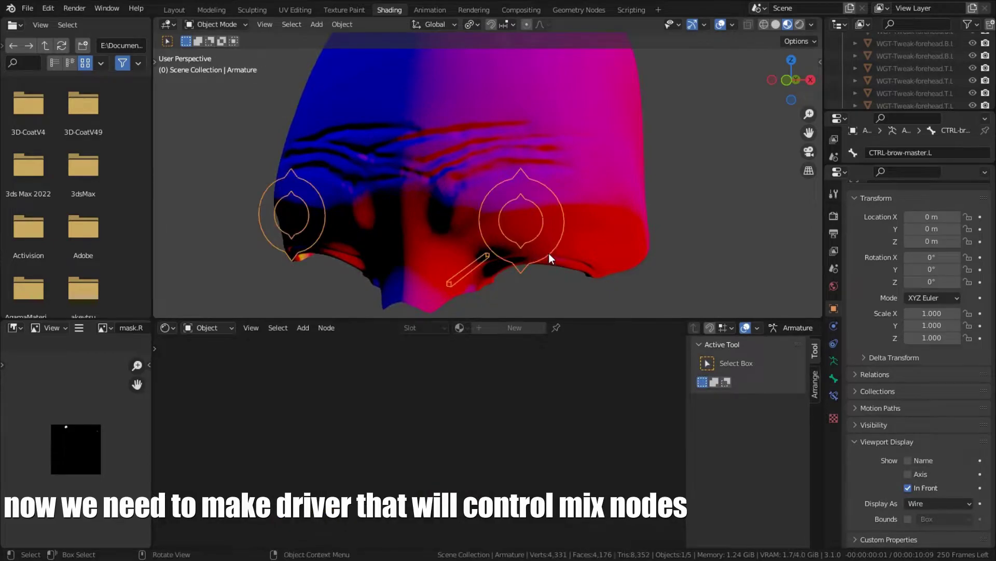
left_click(549, 254)
key("g")
right_click(554, 250)
left_click(553, 252)
key("ctrl+Tab")
key("g")
right_click(467, 179)
middle_click_drag(468, 179, 511, 174)
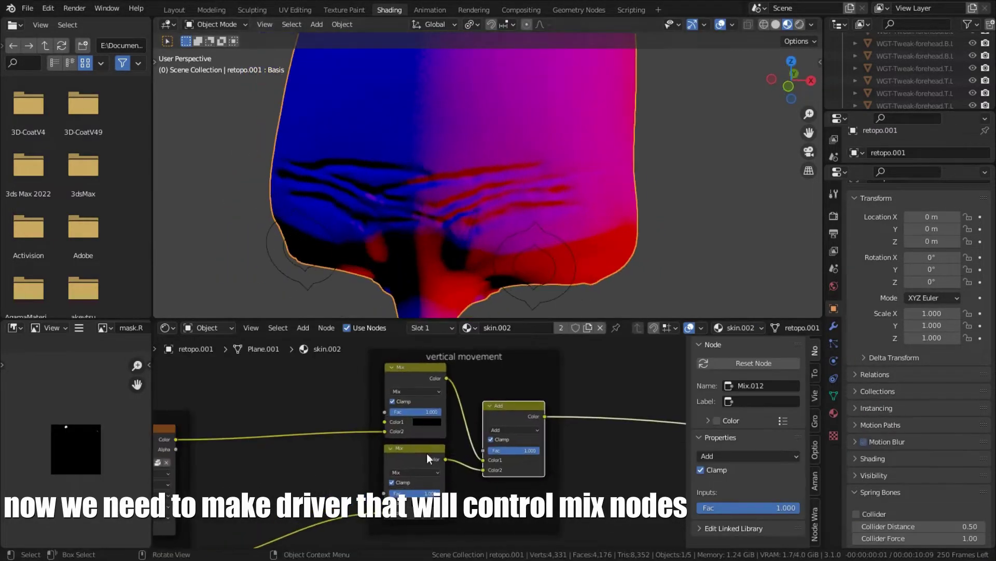
Step: Add a driver to the upper Mix node's Fac, reading the Armature's CTRL-brow-master.L bone through the variable var
scroll(427, 453, "up", 3)
right_click(485, 409)
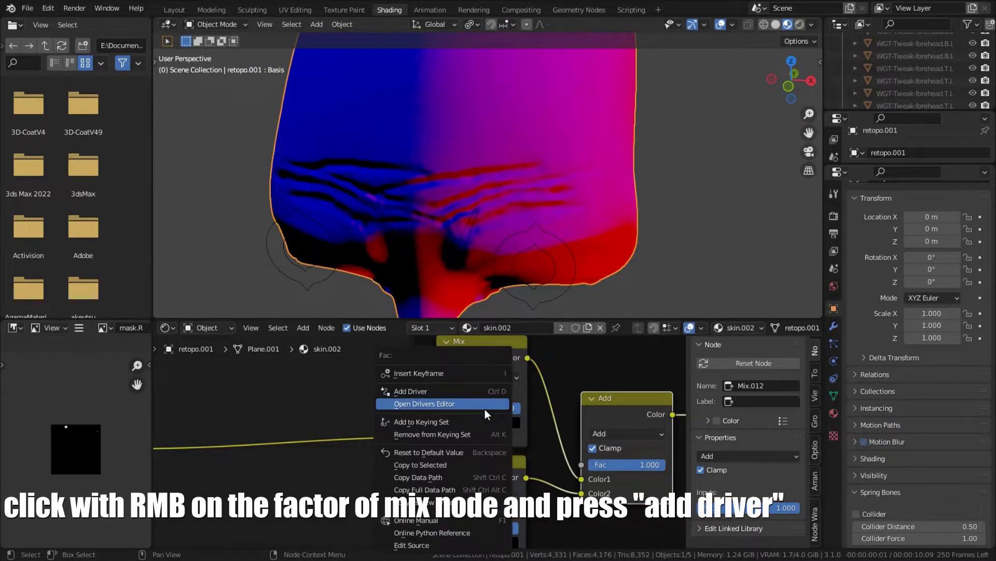
left_click(486, 395)
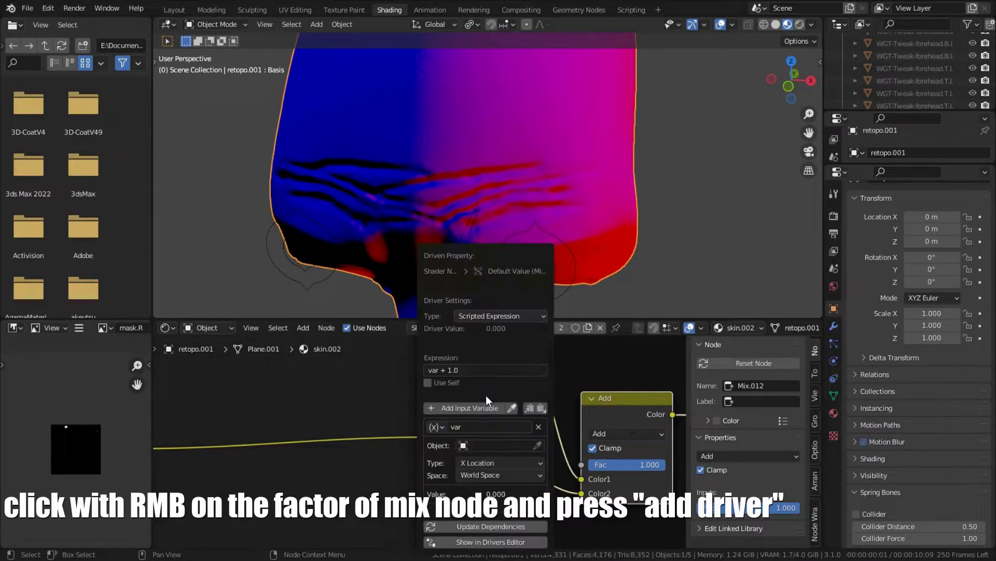
left_click(499, 445)
key("Return")
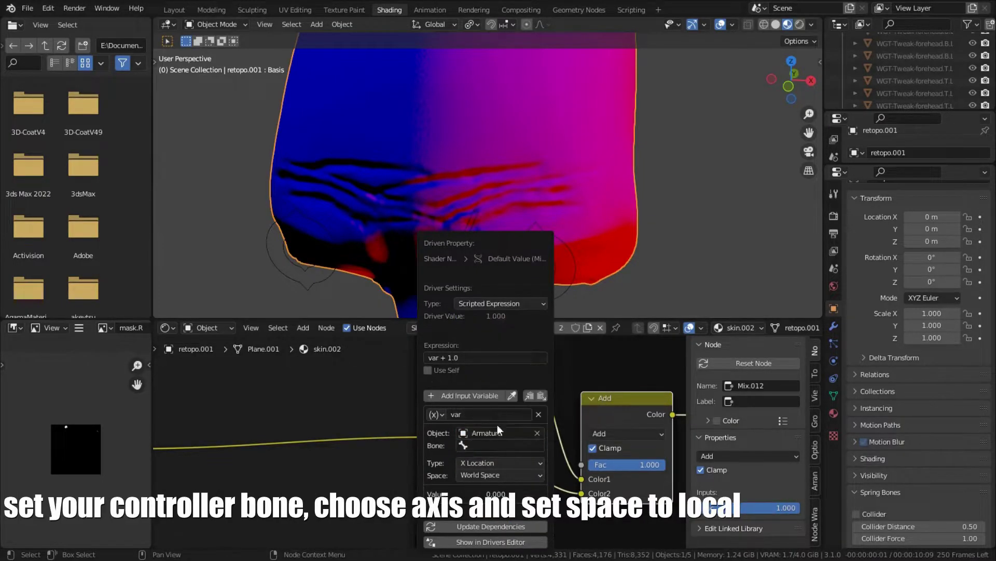
left_click(490, 443)
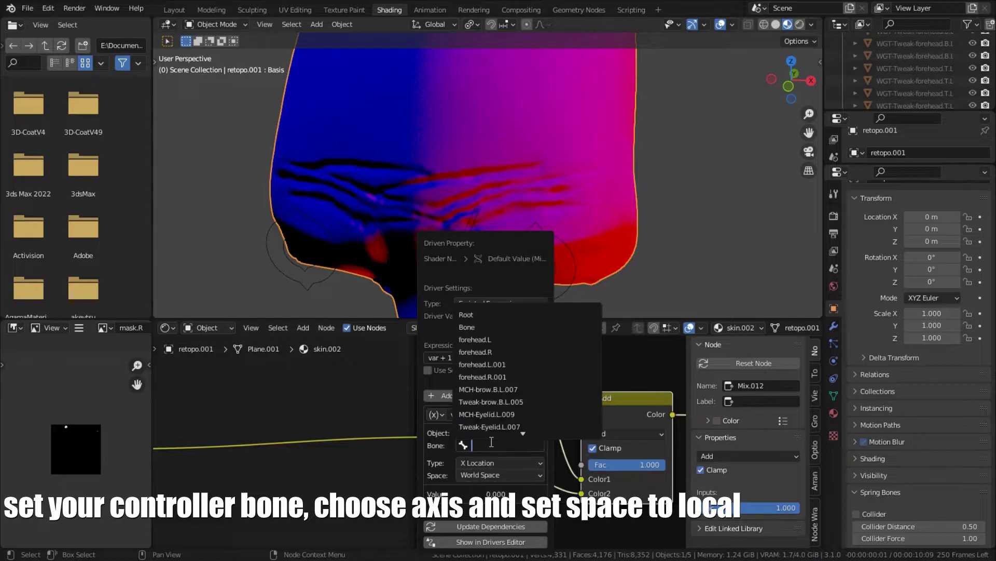
left_click(536, 340)
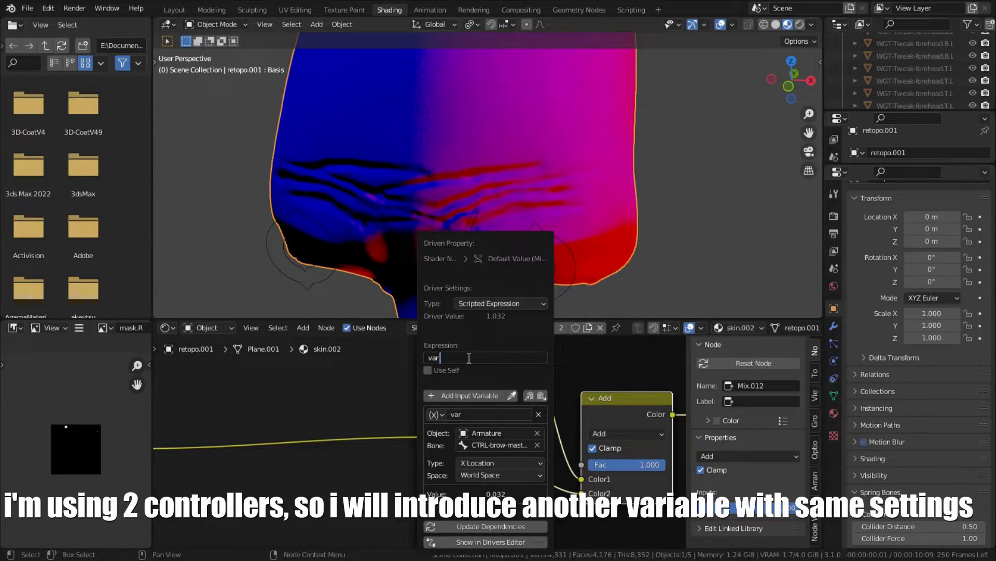
Step: Add a second transform input variable, var_001, that reads the Armature's CTRL-brow.L bone in Local Space
left_click(470, 396)
left_click(470, 332)
left_click(512, 413)
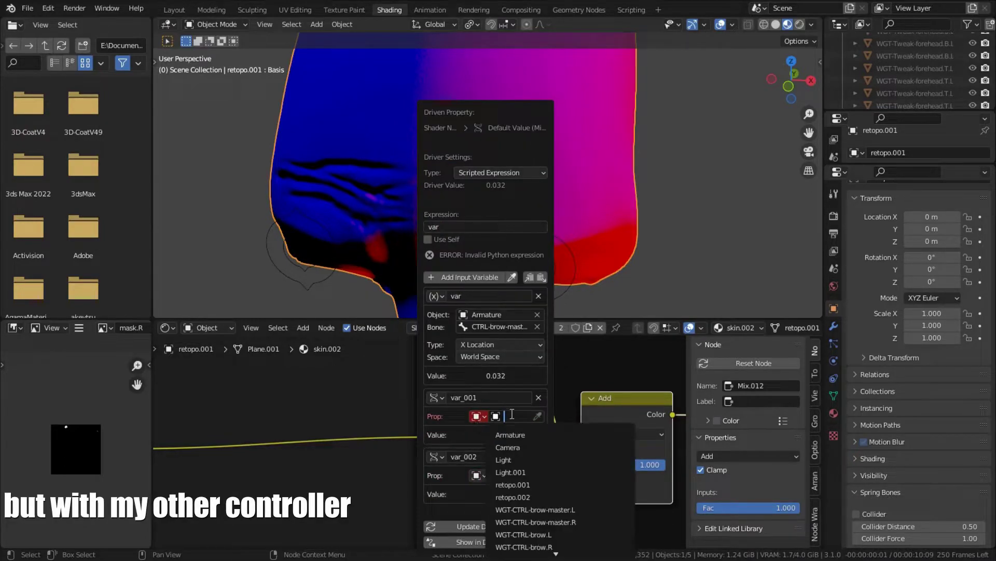
left_click(507, 435)
left_click(437, 381)
left_click(456, 408)
left_click(501, 388)
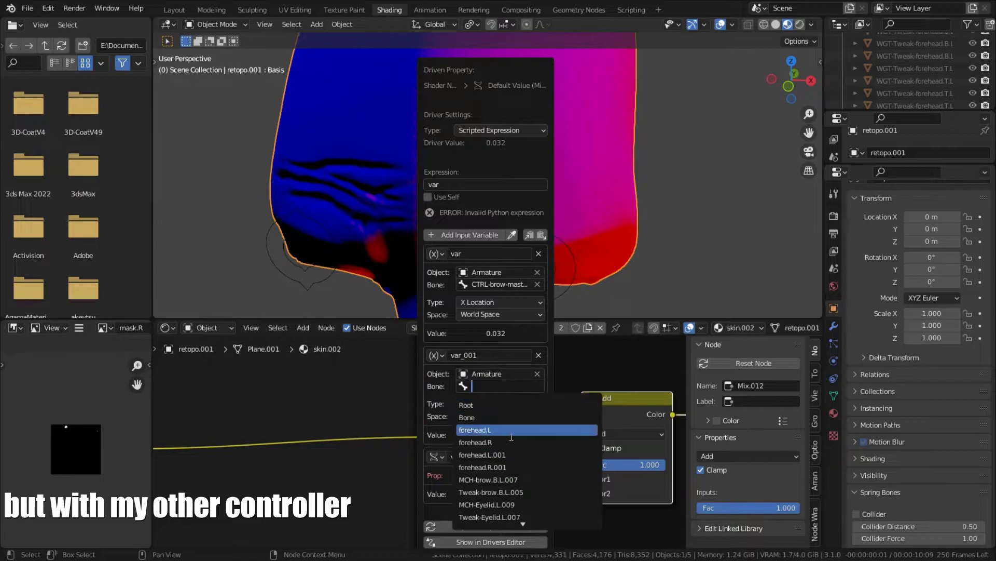
left_click(526, 431)
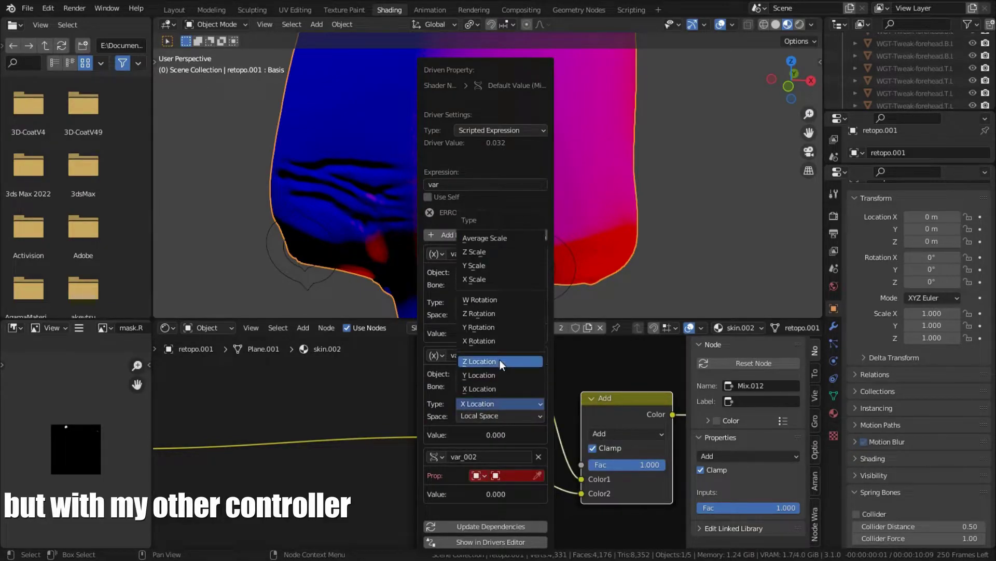
Step: Set both driver variables to Z Location and the driver expression to var + var_001
left_click(500, 361)
left_click(483, 302)
left_click(481, 341)
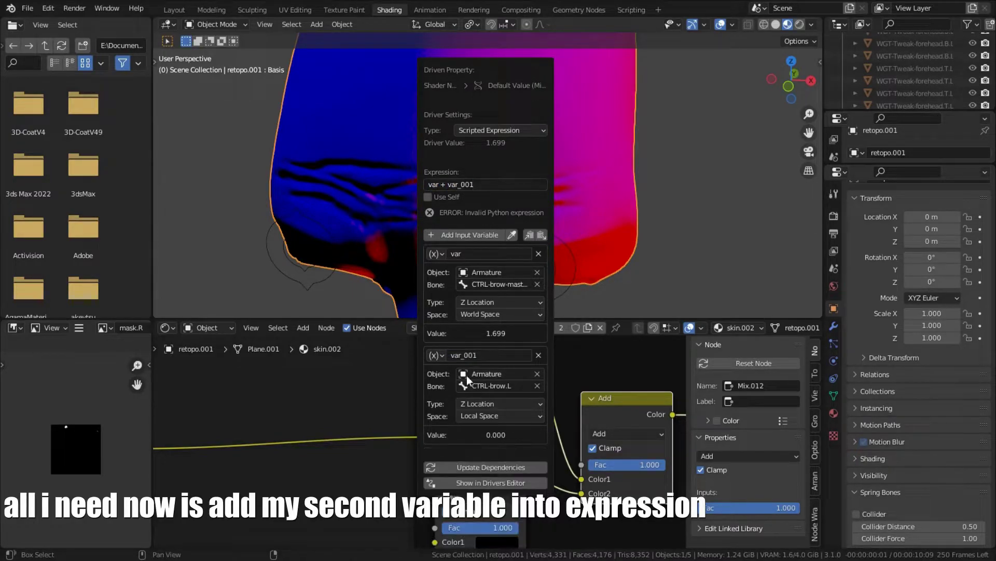
Step: Test-move the CTRL-brow-master.L bone upward in Pose Mode to find its travel distance, then cancel the move
left_click(594, 218)
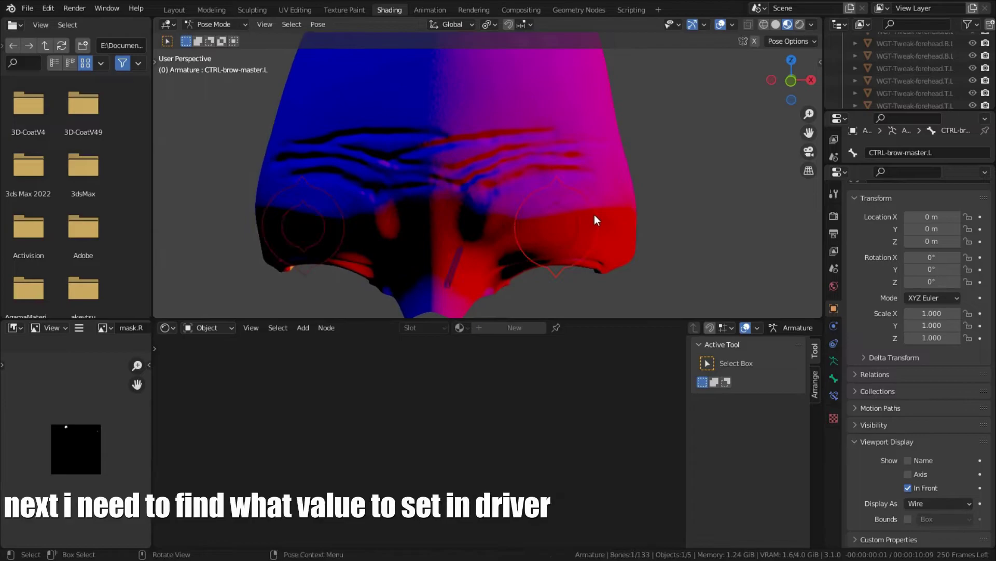
key("ctrl+Tab")
key("g")
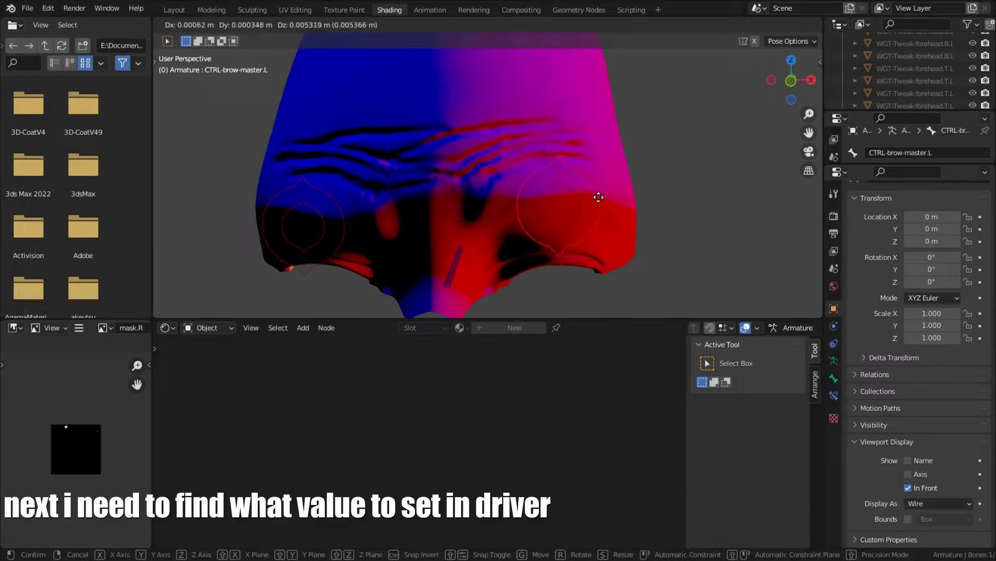
right_click(602, 172)
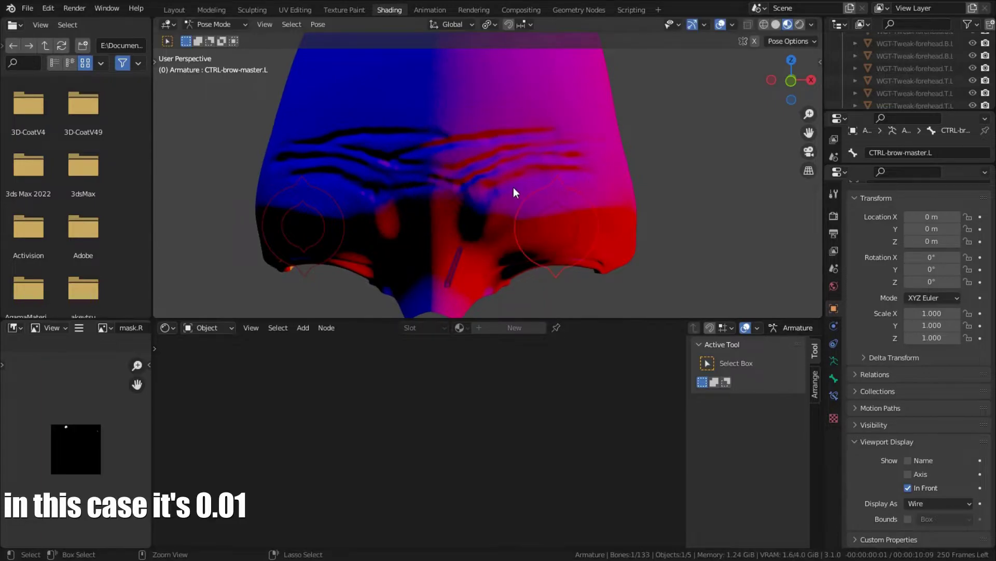
key("ctrl+Tab")
Step: Show the driver of the upper Mix node's Fac on the face mesh in the Drivers Editor
left_click(500, 182)
right_click(494, 410)
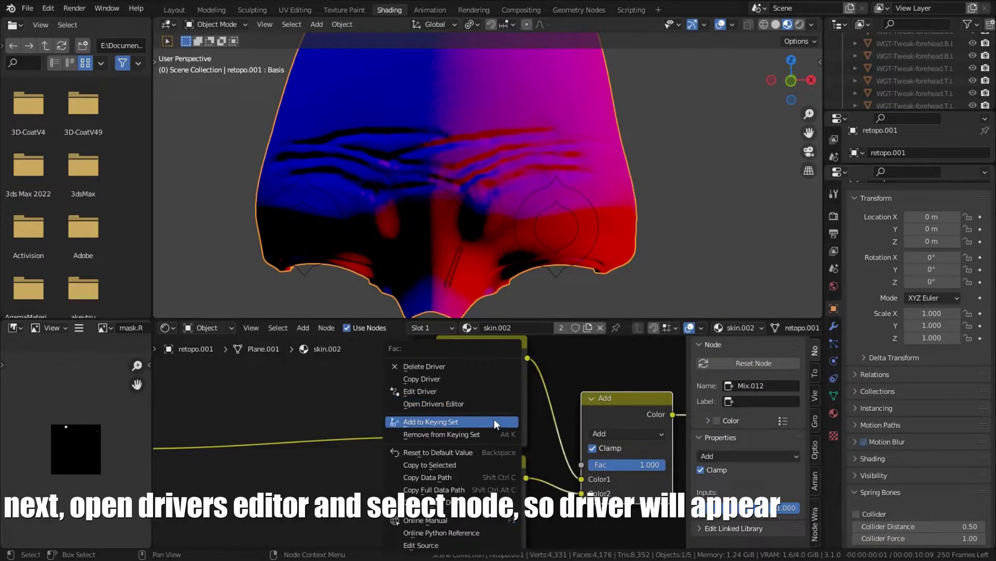
left_click(483, 391)
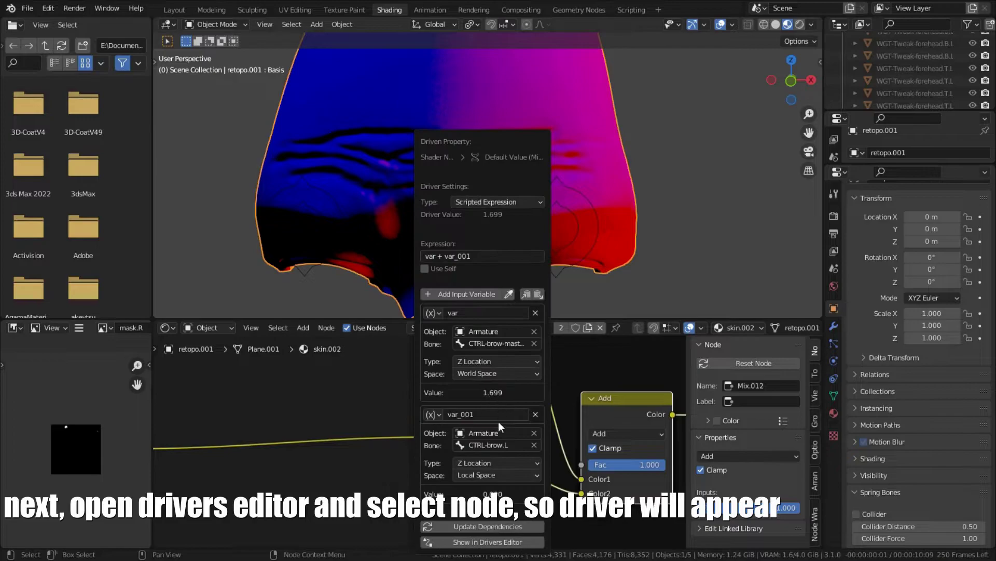
left_click(495, 541)
left_click_drag(503, 162, 810, 140)
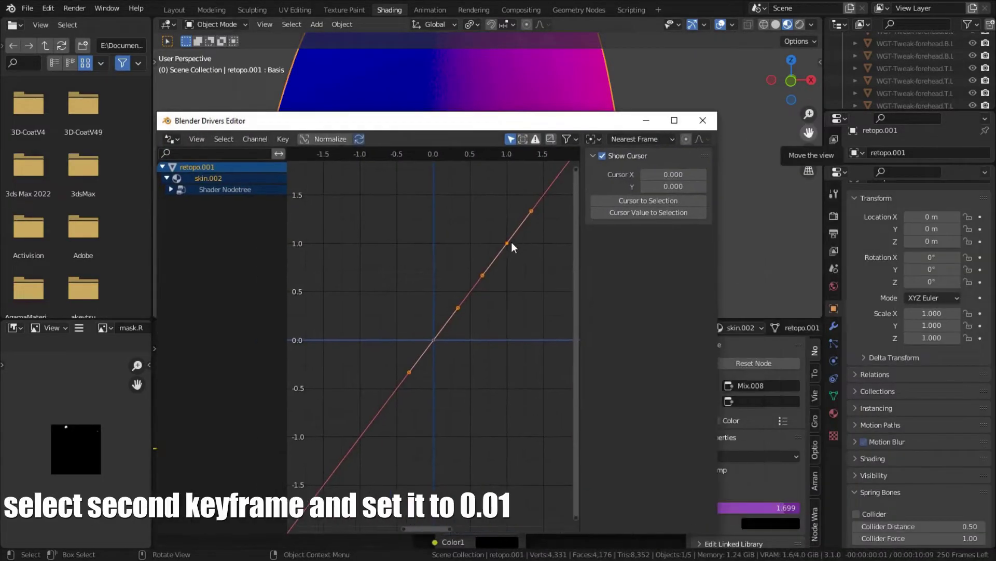
Step: Set the frame of the driver curve's second keyframe, the one with value 1.000, to 0.01
left_click(509, 242)
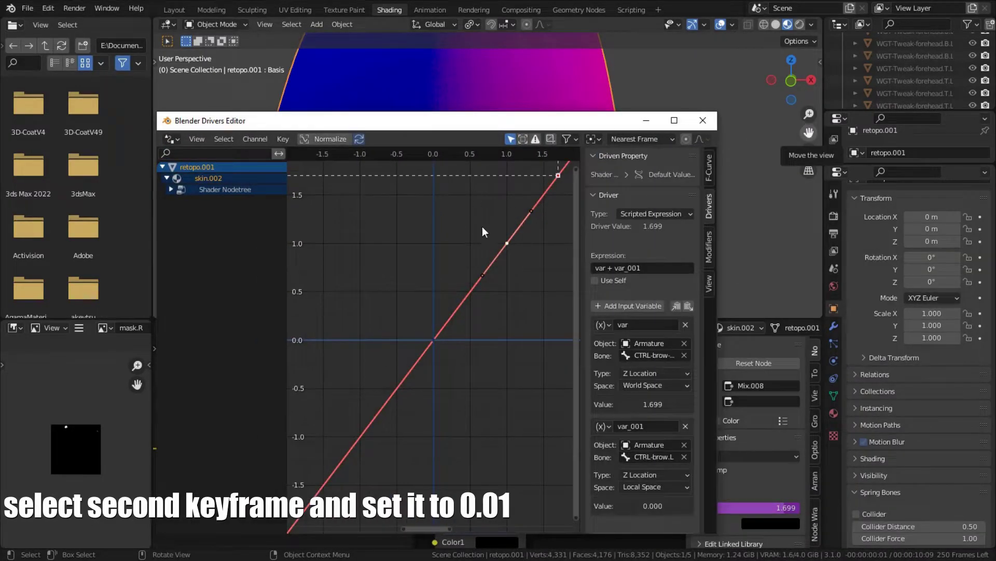
left_click(710, 168)
left_click(659, 289)
type("0.01")
key("Return")
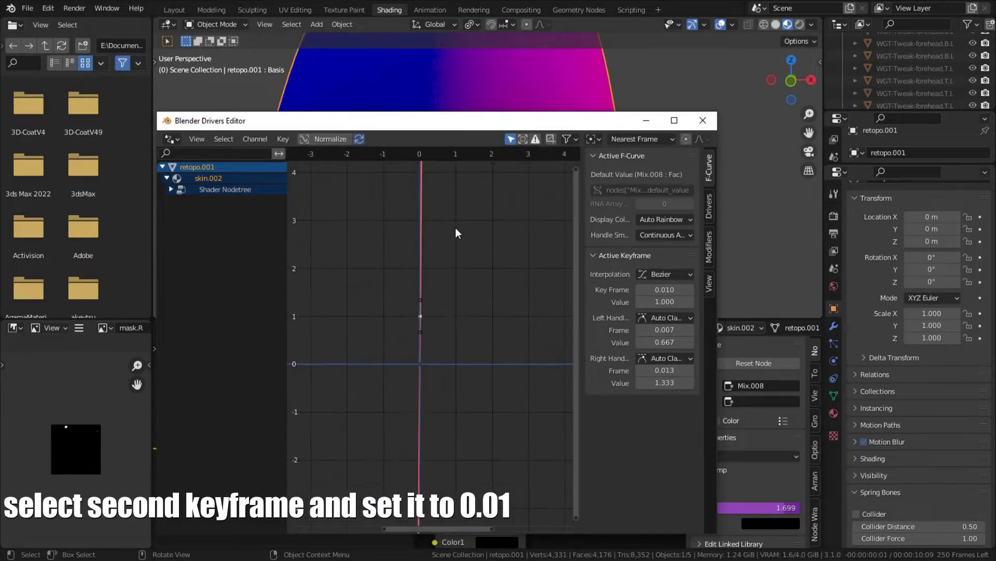
Step: Change the space of the driver variable var to Local Space
middle_click_drag(456, 227, 480, 323)
scroll(504, 389, "down", 5)
scroll(480, 292, "up", 1)
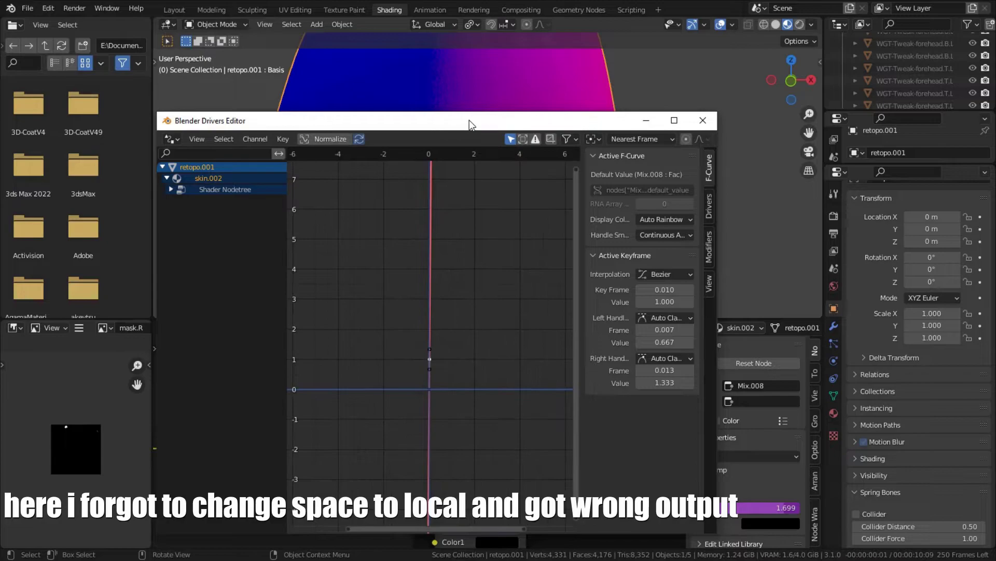
left_click_drag(469, 120, 607, 131)
scroll(626, 404, "up", 3)
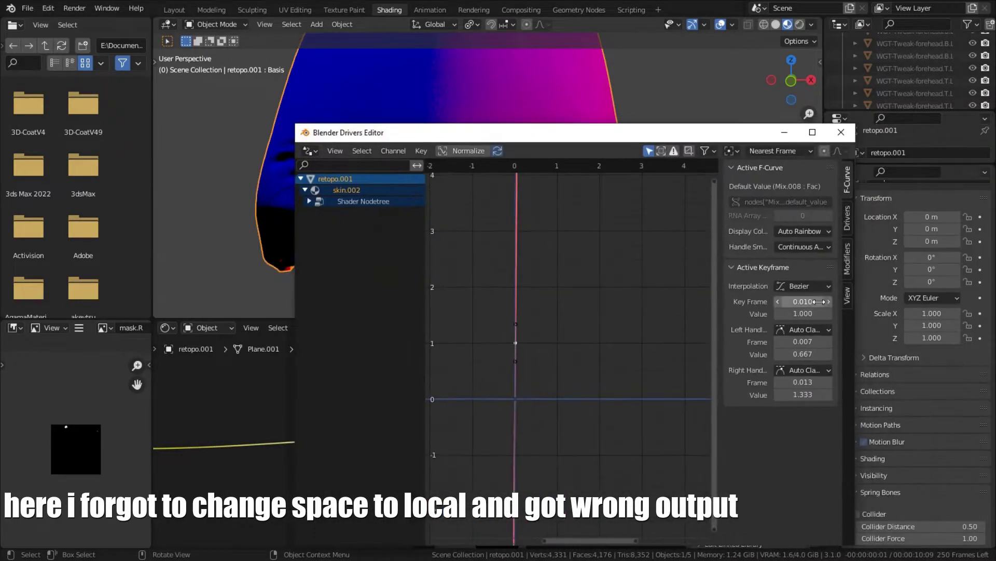
left_click(848, 218)
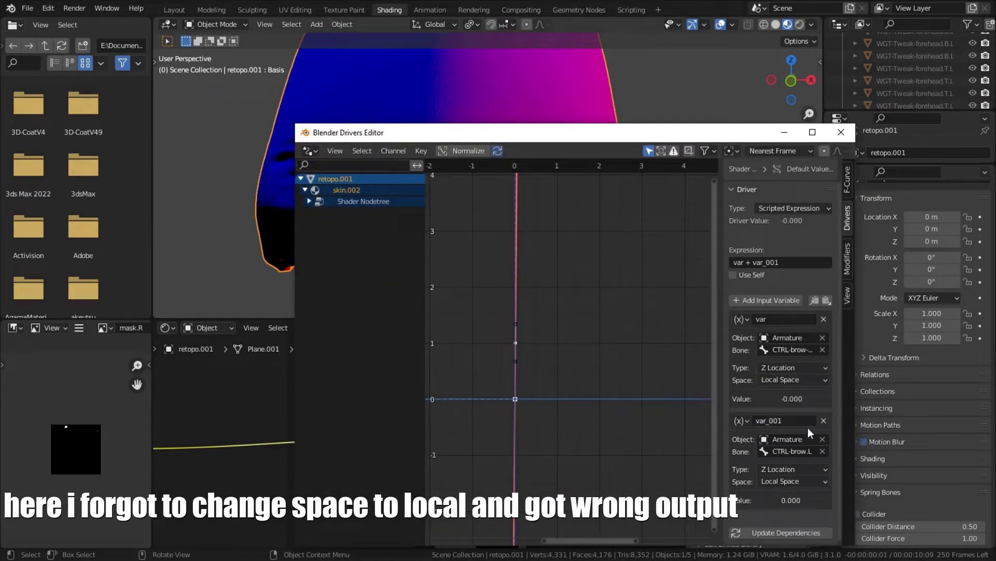
left_click(846, 188)
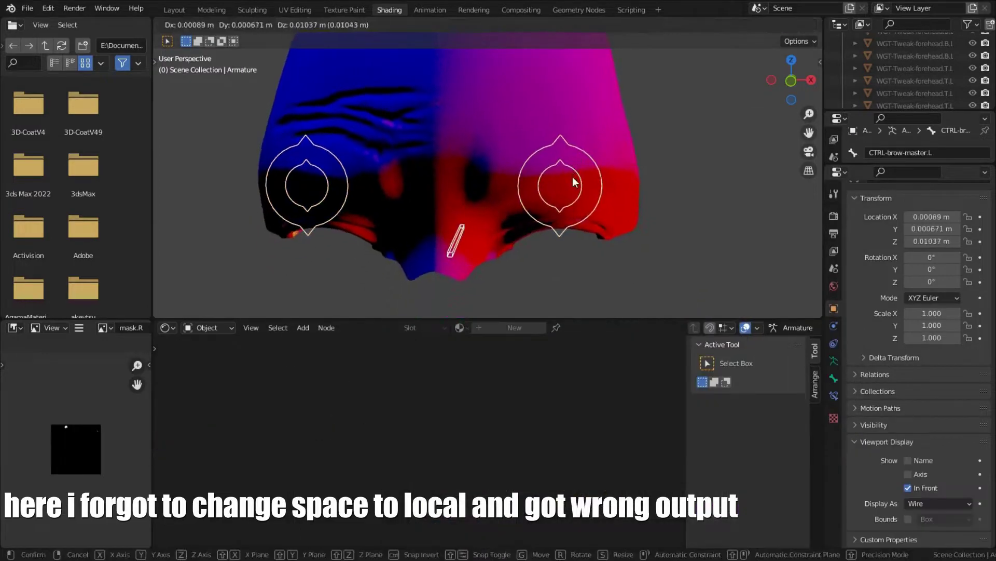
Step: Check the driven wrinkle normals by raising the CTRL-brow-master.L bone and cancelling the move
key("g")
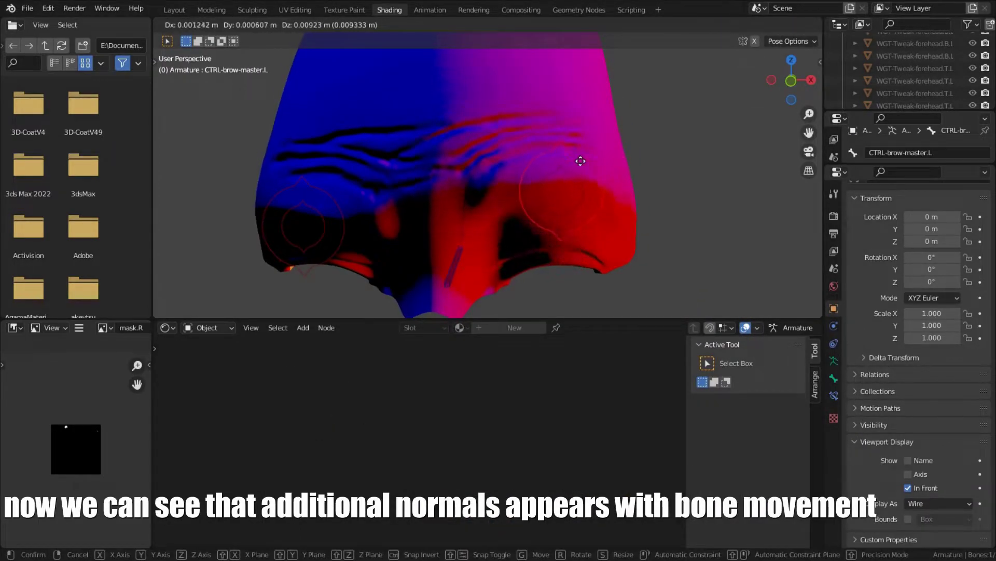
right_click(577, 179)
middle_click_drag(563, 200, 426, 207)
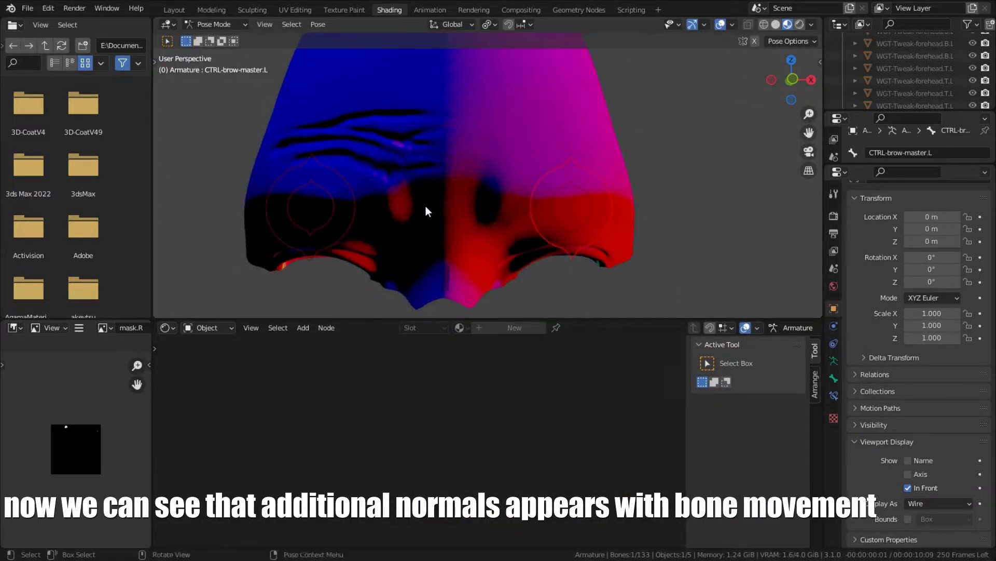
Step: Copy the driver from the upper Mix node's Fac and paste it onto the lower Mix node's Fac
left_click(485, 182)
scroll(490, 443, "down", 3)
middle_click_drag(472, 428, 467, 340)
scroll(450, 452, "up", 2)
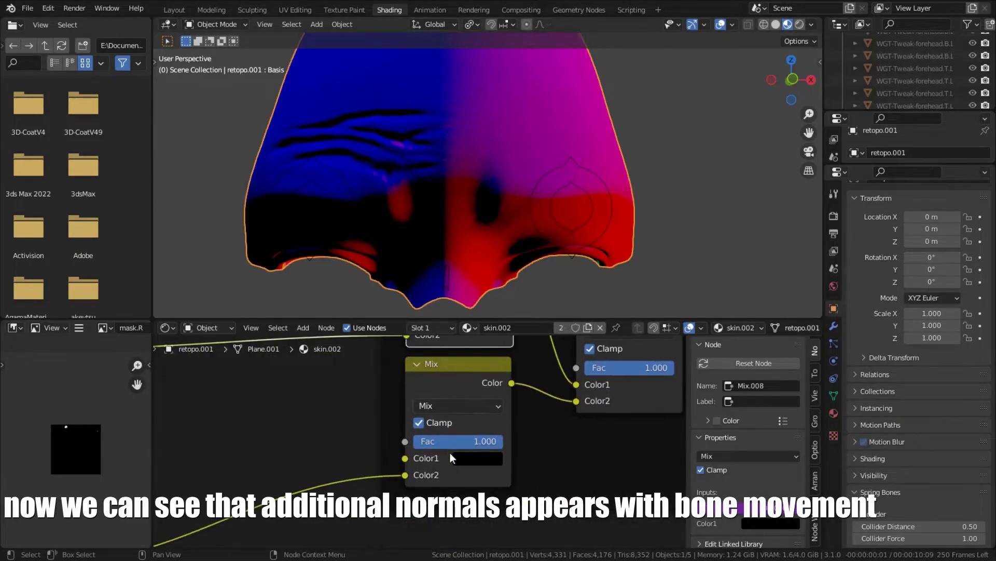
right_click(451, 442)
left_click(425, 399)
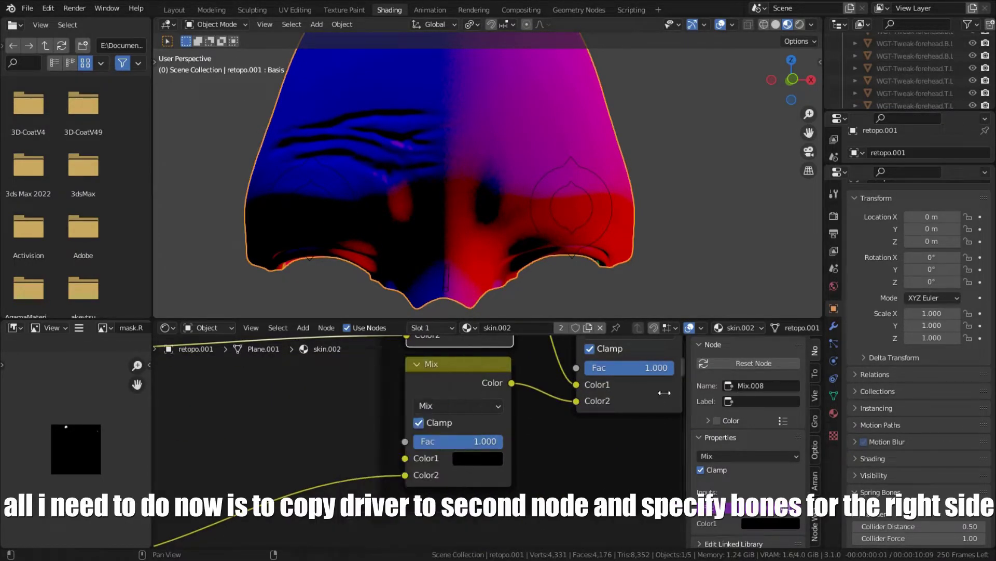
middle_click_drag(664, 393, 664, 461)
right_click(473, 361)
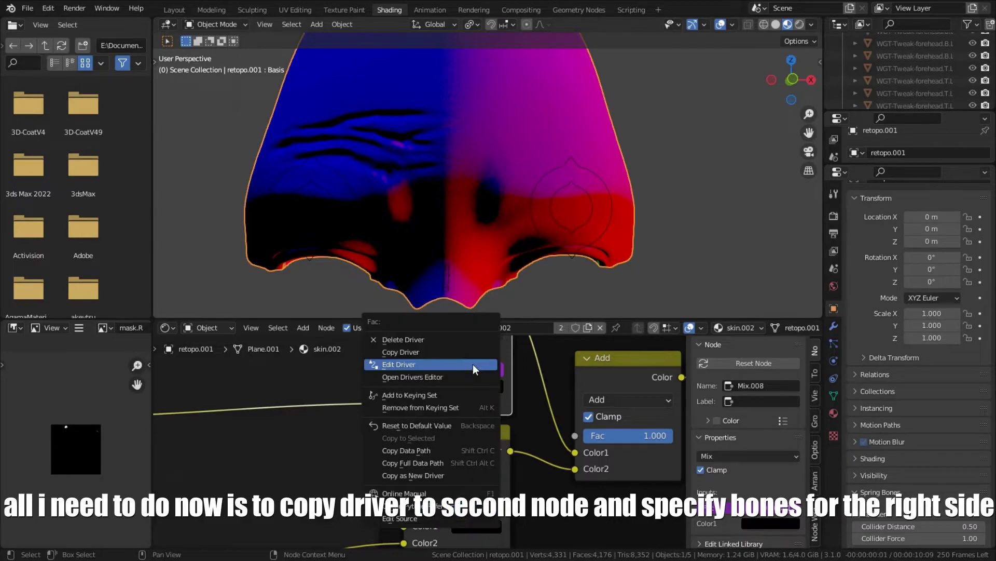
left_click(440, 351)
middle_click_drag(454, 511, 446, 423)
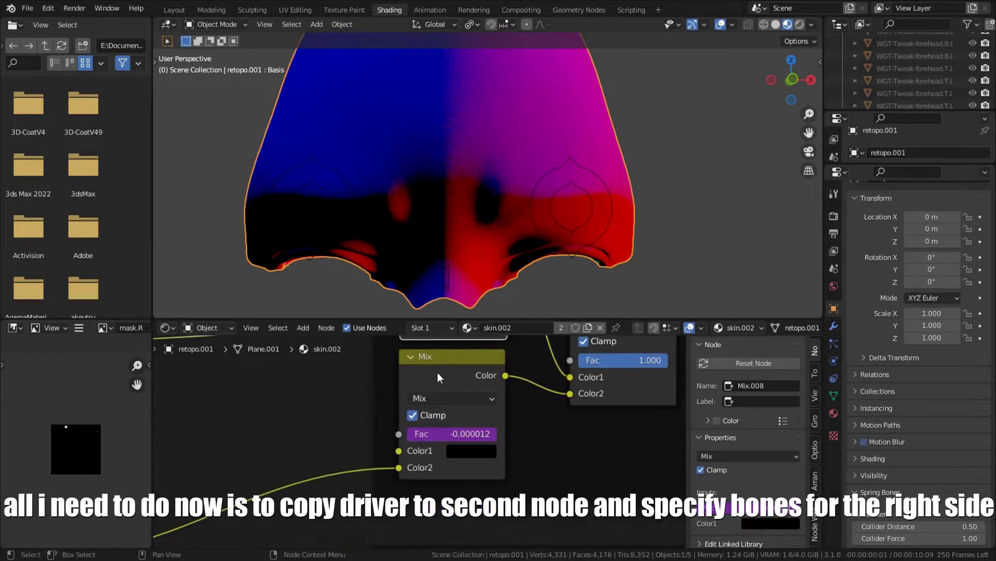
Step: Retarget both variables of the lower vertical-movement Mix node's Fac driver to the corresponding right-side brow control bones
right_click(441, 420)
left_click(442, 401)
scroll(876, 371, "down", 1)
left_click(902, 356)
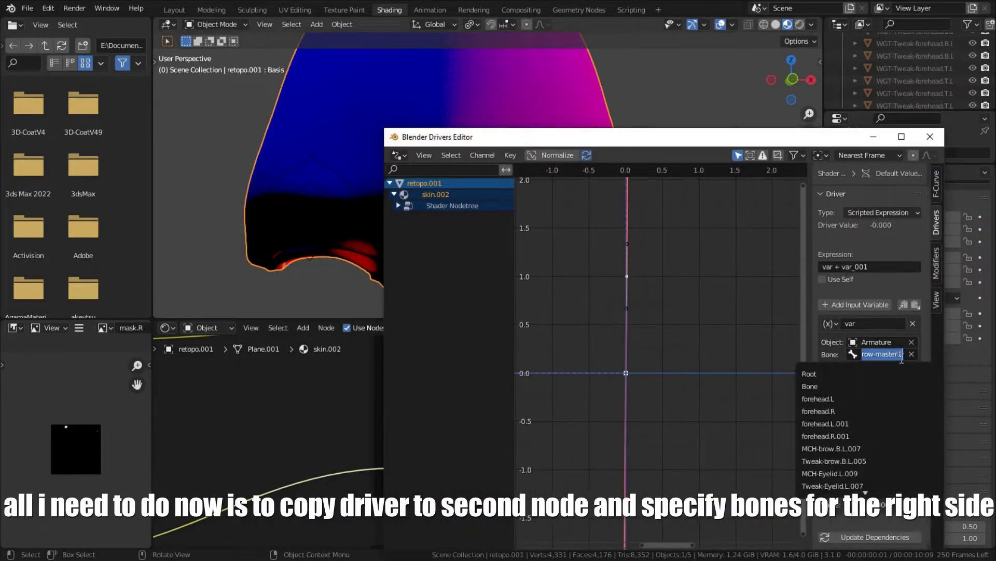
left_click(859, 376)
left_click(901, 458)
left_click(823, 326)
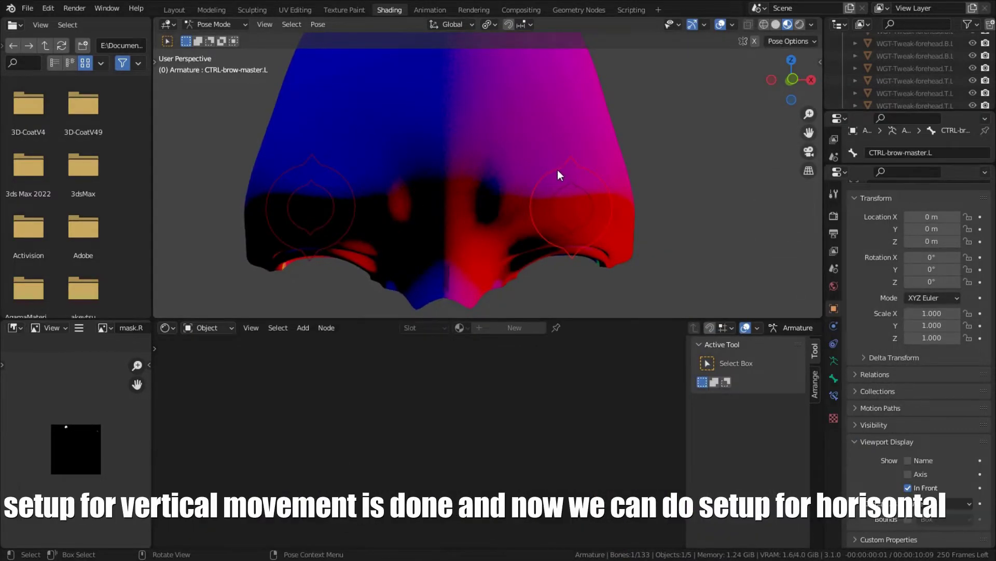
Step: Enable X-axis mirroring for the pose and move the brow master control to test the vertical setup on both sides
left_click(752, 42)
key("g")
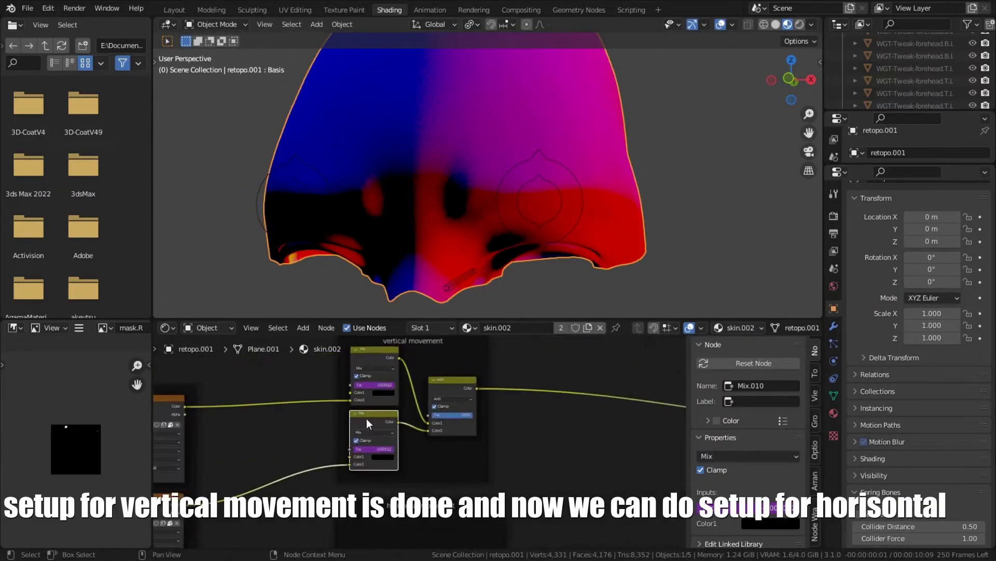
key("shift+d")
left_click(359, 516)
middle_click_drag(358, 515, 444, 380)
key("ctrl+z")
middle_click_drag(480, 408, 471, 472)
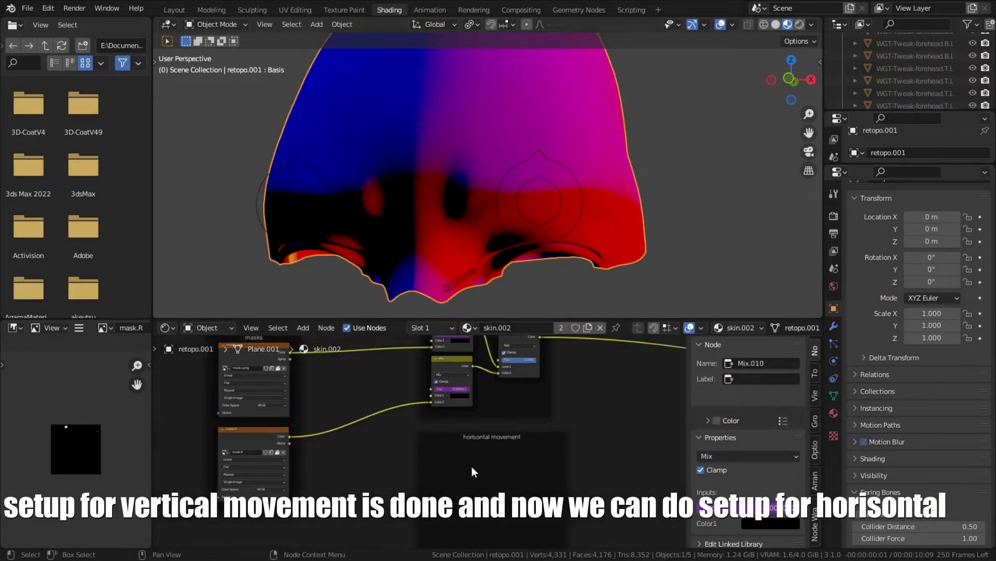
Step: Add two Mix nodes in the horizontal movement frame and connect the left and right masks to their Color2 inputs
left_click(466, 457)
key("shift+a")
left_click(493, 507)
left_click(424, 430)
left_click(433, 459)
scroll(440, 463, "up", 1)
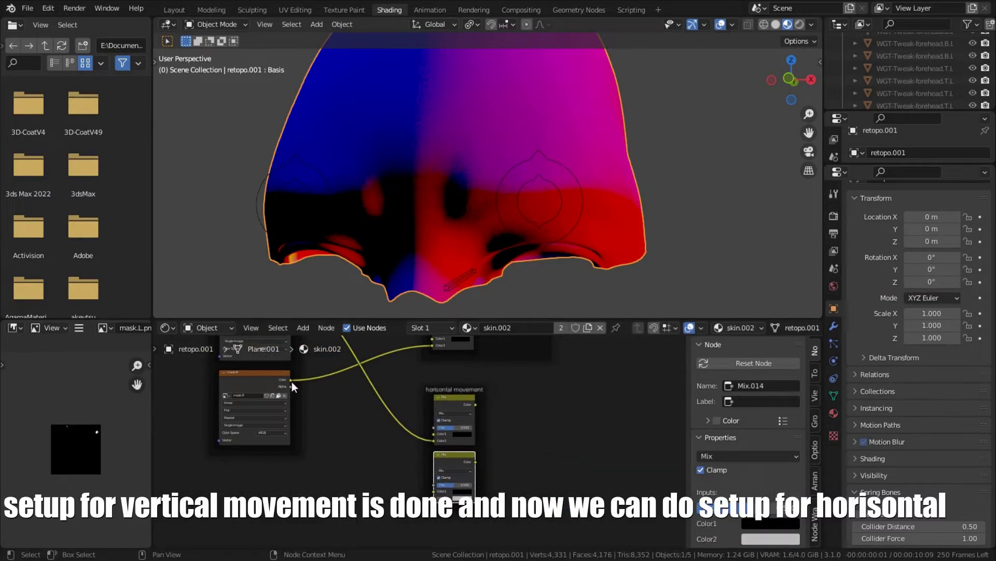
left_click(292, 382)
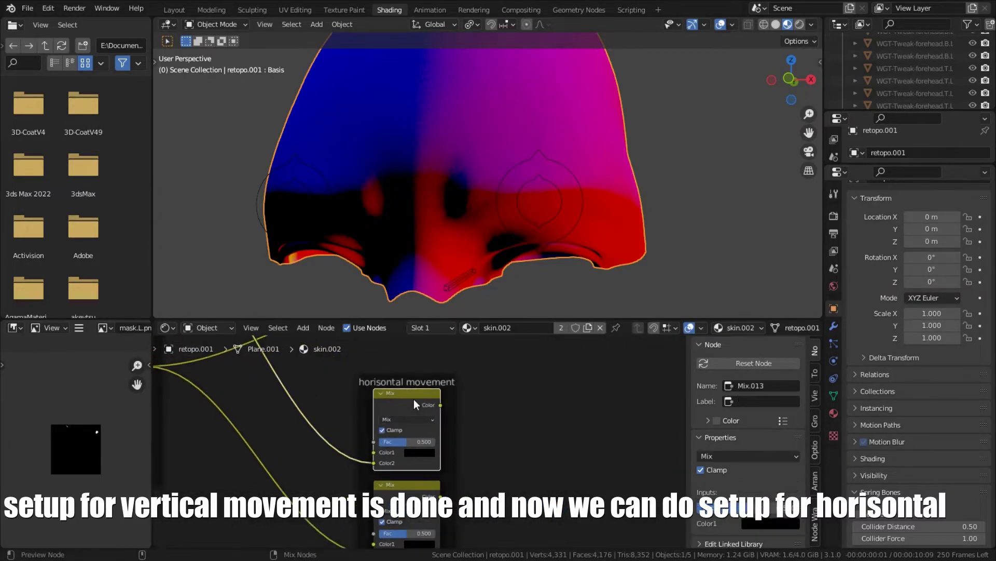
Step: Combine the two horizontal-movement Mix nodes through a clamped Add node with Fac 1.000
scroll(413, 399, "up", 2)
left_click_drag(478, 467, 491, 415)
scroll(491, 434, "down", 3)
scroll(499, 436, "up", 4)
middle_click_drag(479, 458, 467, 455)
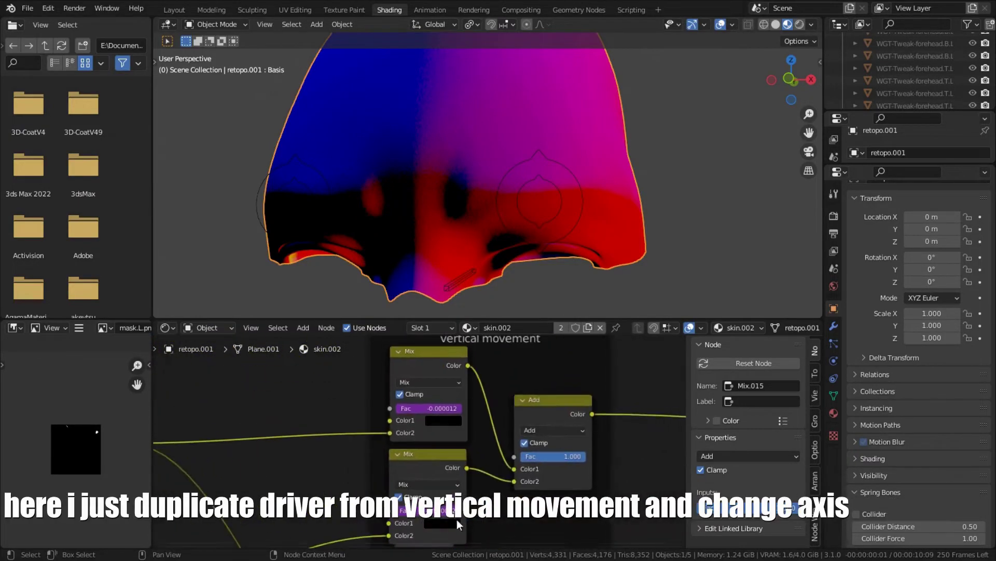
Step: Copy the upper vertical-movement Mix node's Fac driver onto the upper horizontal-movement Mix node's Fac and open the pasted driver for editing
right_click(423, 408)
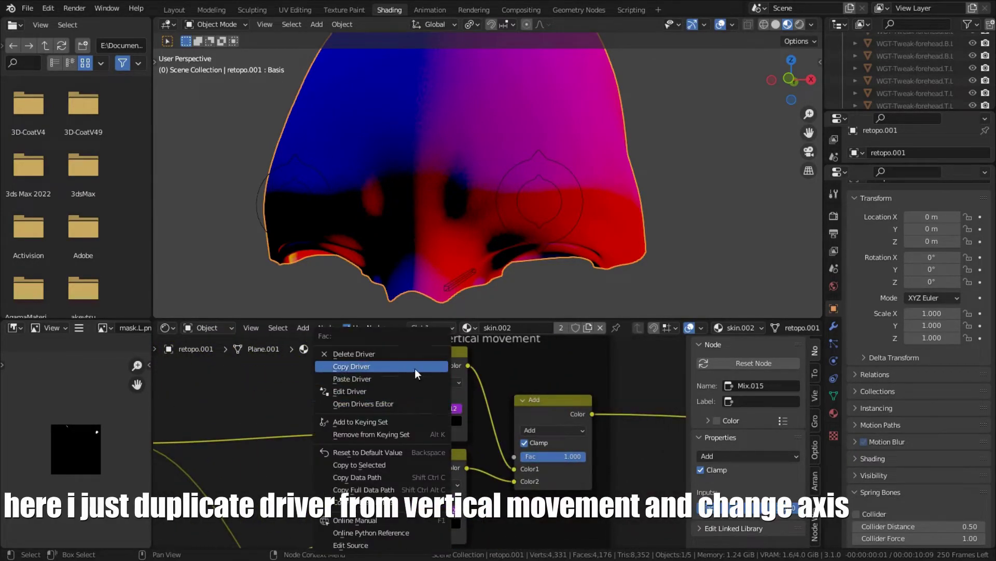
left_click(415, 368)
scroll(439, 404, "down", 2)
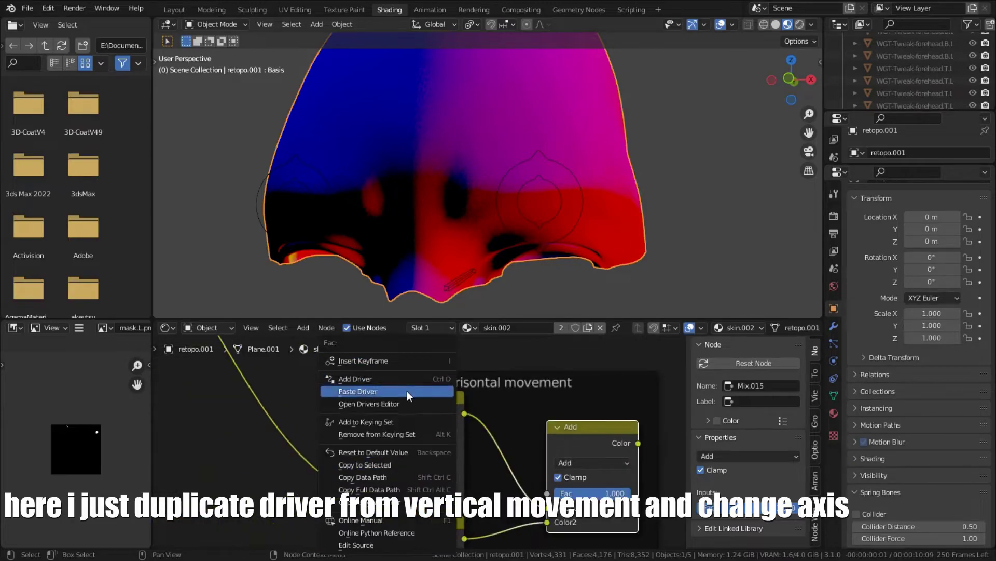
left_click(406, 391)
right_click(416, 390)
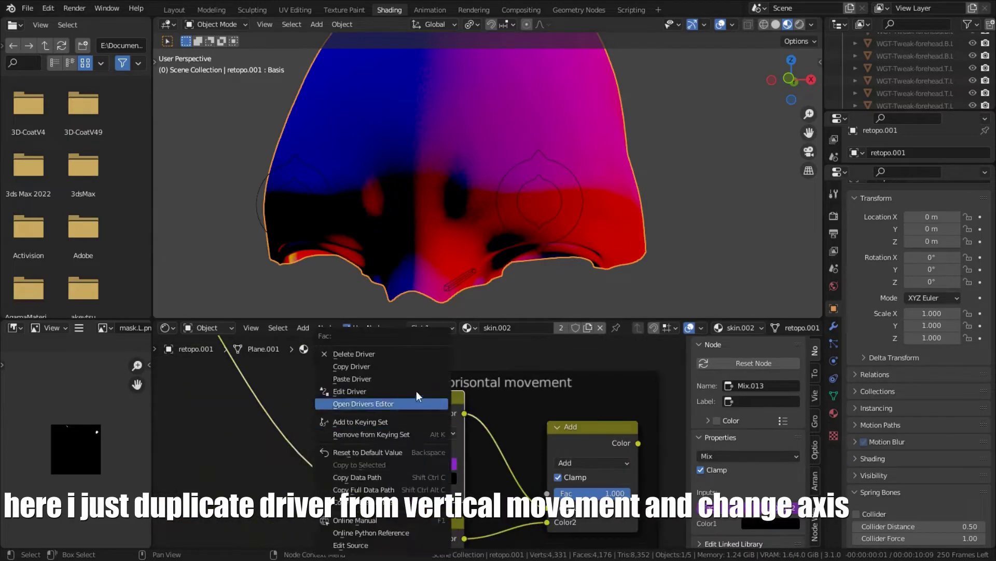
left_click(416, 395)
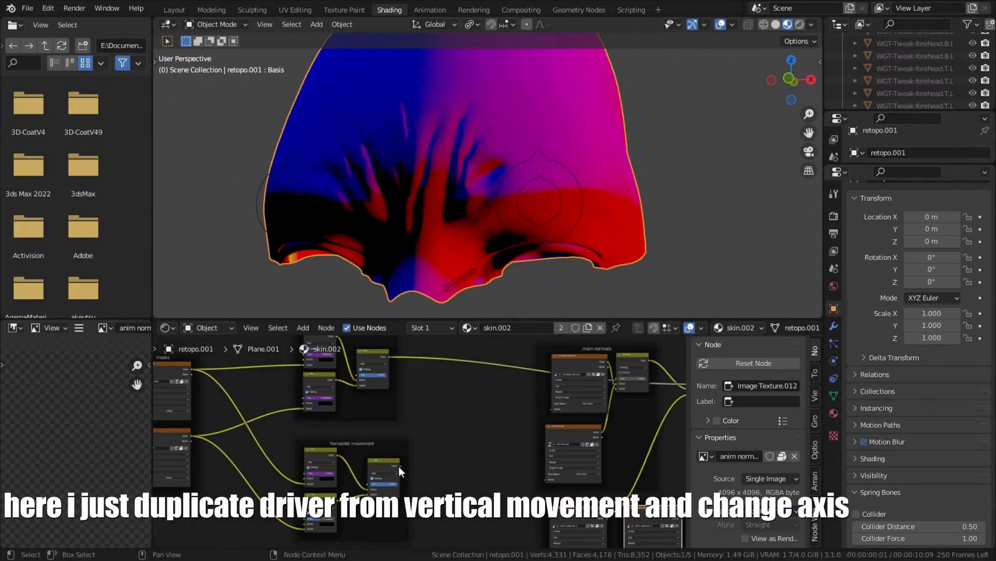
Step: Connect the horizontal-movement Add node's Color output to the Fac of the second MixRGB node and check it on the brow bones
left_click_drag(398, 466, 581, 376)
middle_click_drag(605, 392, 560, 416)
scroll(560, 416, "up", 5)
left_click(606, 356)
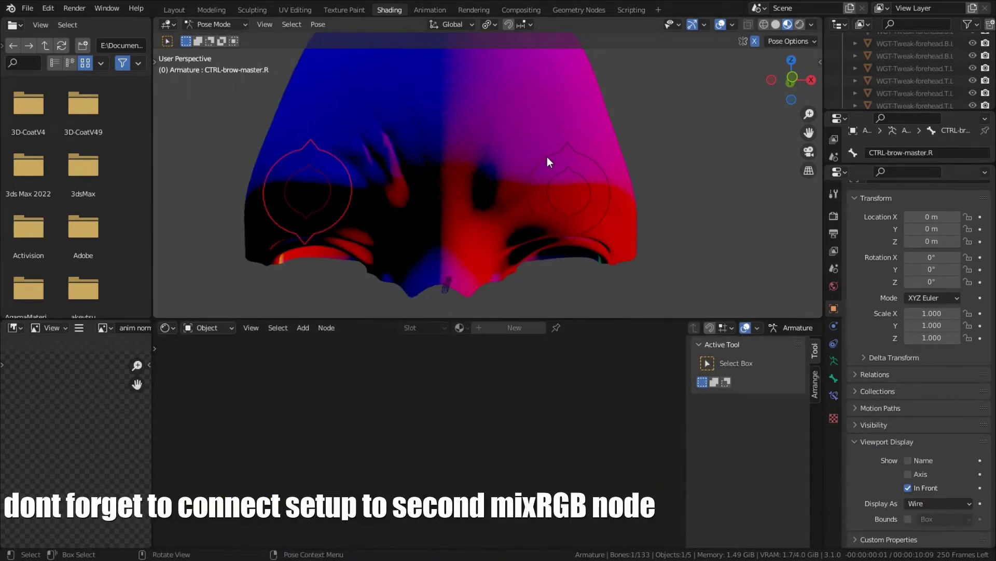
left_click(547, 157)
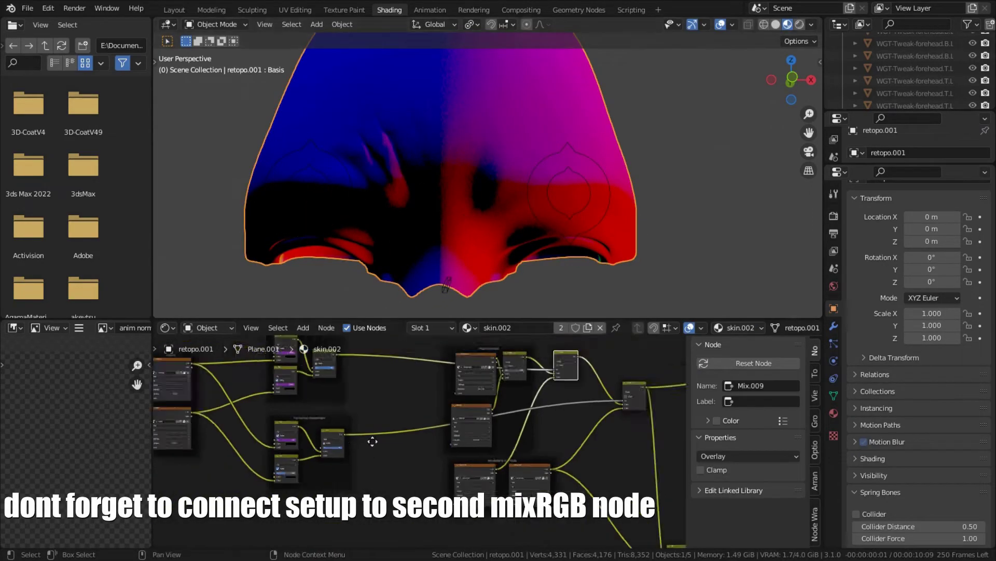
Step: Copy the driver from the upper horizontal-movement Mix node's Fac and paste it onto the lower one's Fac
right_click(424, 385)
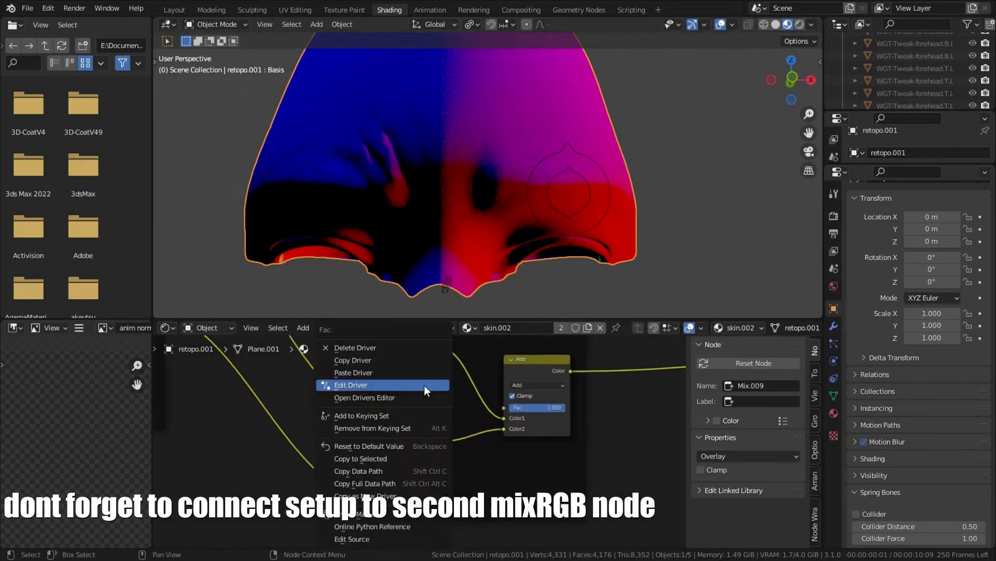
left_click(406, 362)
right_click(412, 477)
left_click(396, 391)
Step: Show the lower horizontal-movement Mix node's driver in the Drivers Editor and set the bone of variable var to CTRL-brow-master.R
left_click(415, 482)
right_click(414, 477)
left_click(407, 385)
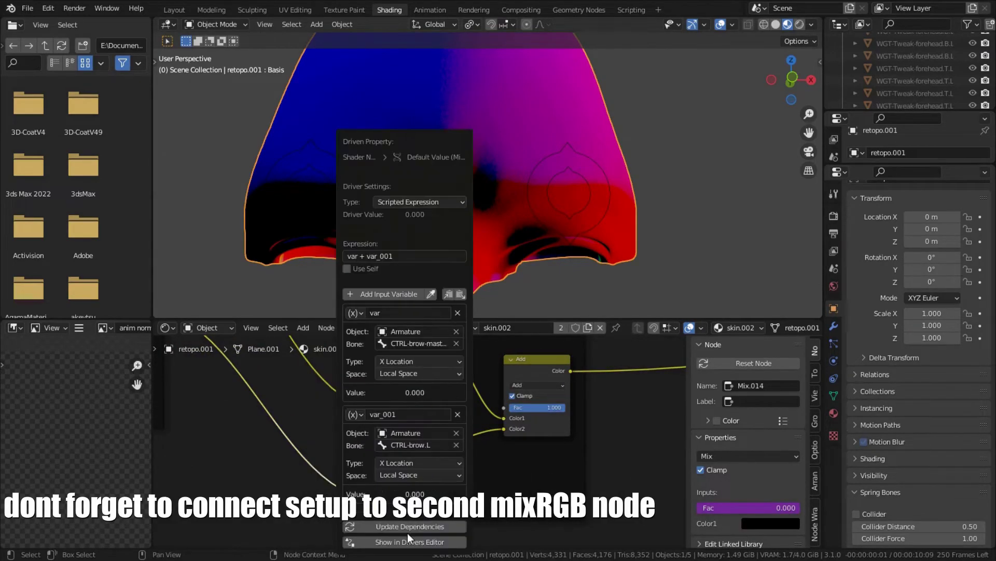
left_click(409, 540)
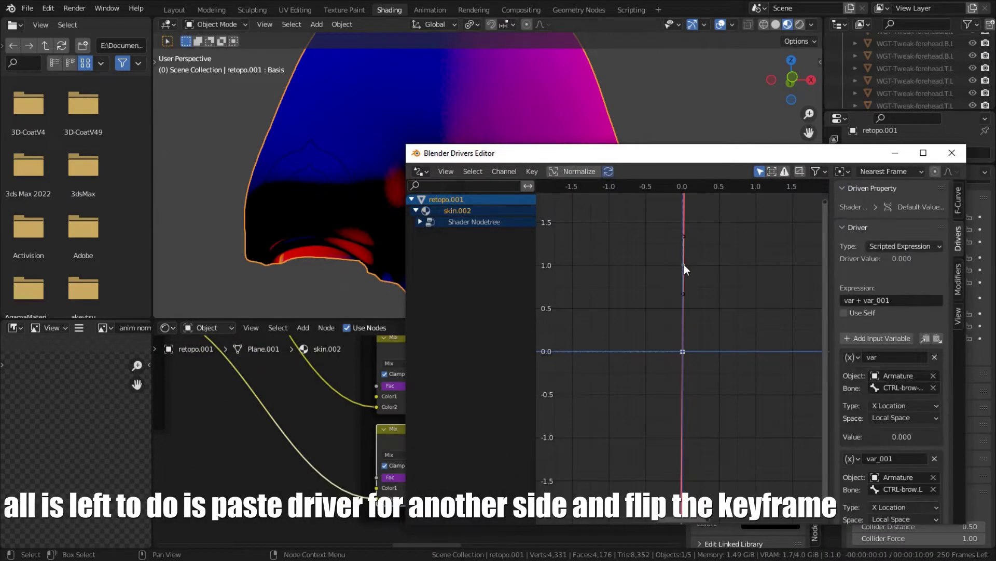
scroll(684, 265, "up", 4)
middle_click_drag(724, 289, 696, 270)
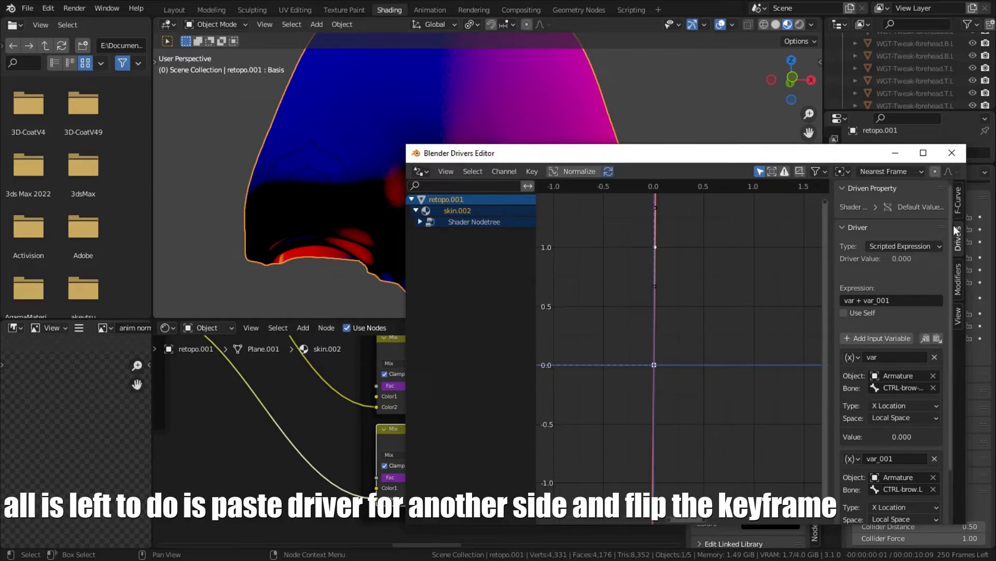
left_click(907, 387)
key("Right")
key("BackSpace")
type("R")
left_click(908, 259)
Step: Set the bone of driver variable var_001 to CTRL-brow.R
left_click(907, 489)
key("Right")
key("BackSpace")
type("R")
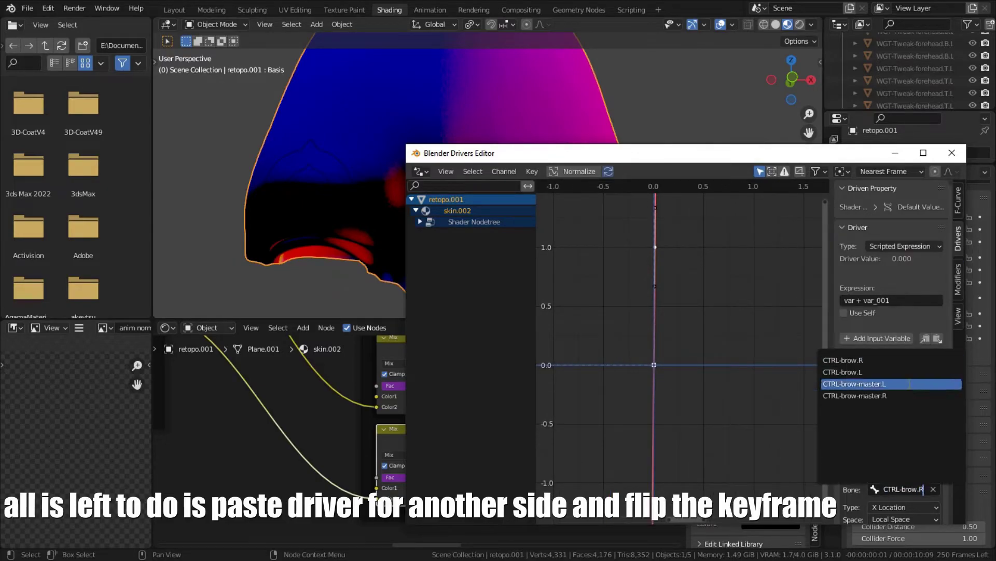
left_click(909, 361)
Step: Select the second keyframe of the lower Mix node's driver curve, the one with value 1.000, and display its active keyframe settings
left_click(959, 206)
scroll(657, 246, "up", 3)
middle_click_drag(657, 245, 670, 307)
left_click(670, 307)
left_click_drag(684, 278, 656, 333)
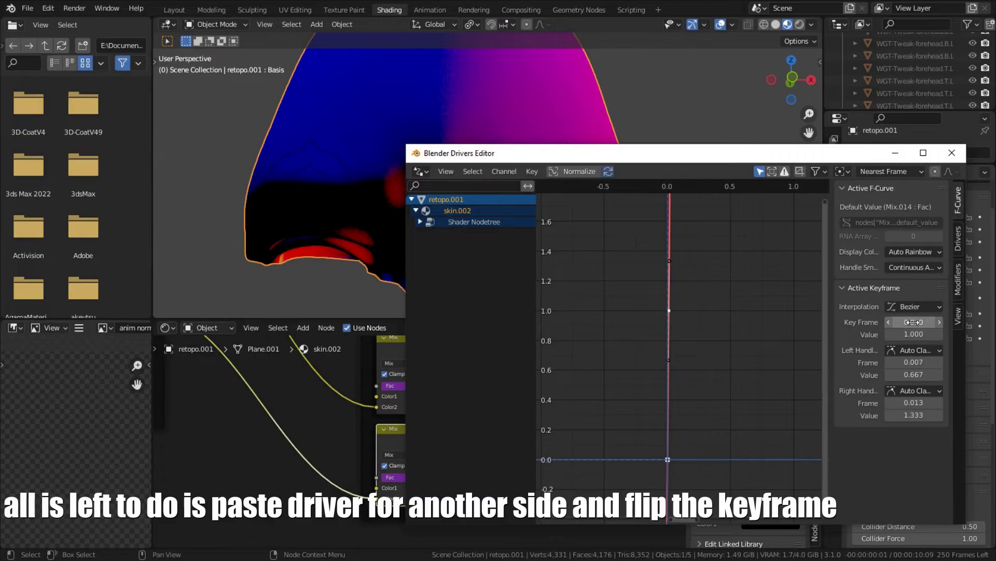
left_click_drag(685, 153, 589, 160)
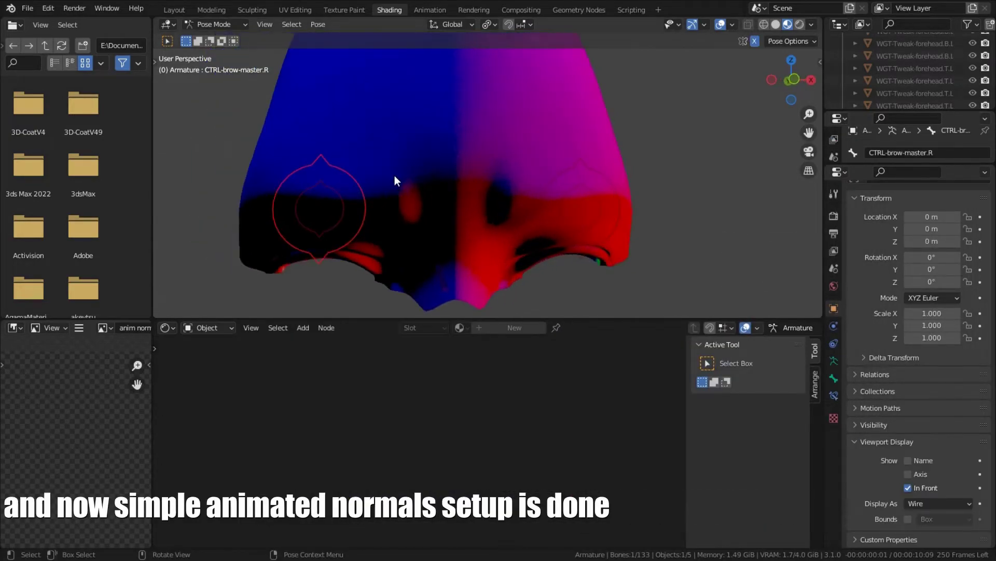
Step: Move the CTRL-brow-master.R bone upward with mirroring to check the animated wrinkle normals on both sides
key("g")
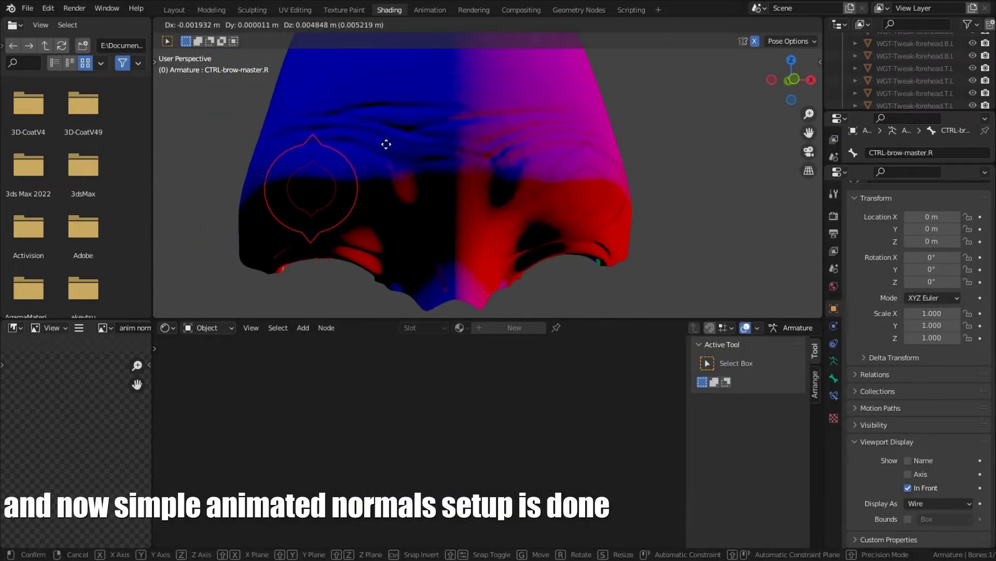